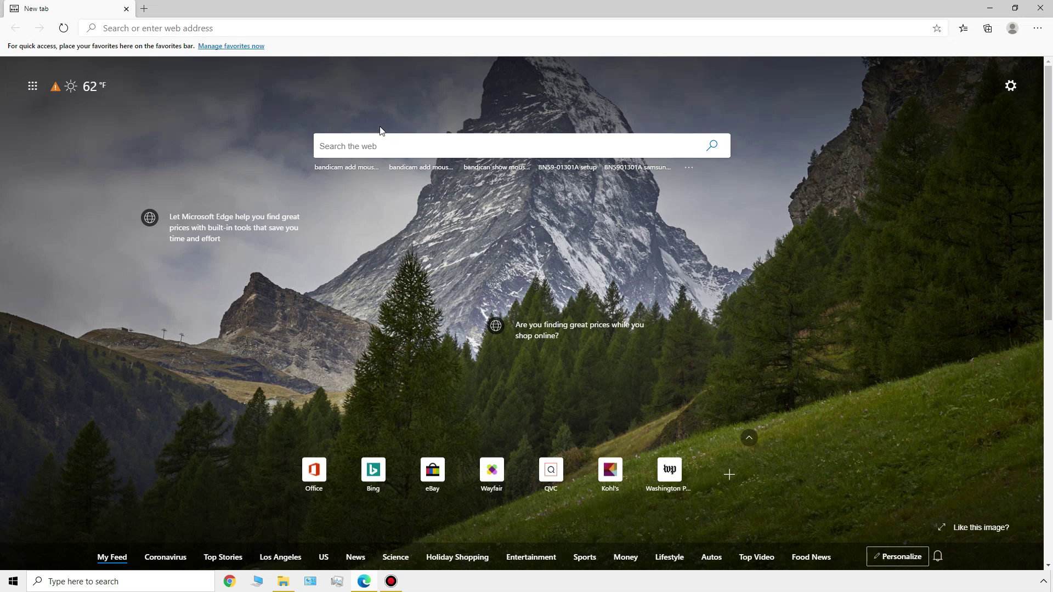
Go to the website ansonalex.com.
click(291, 30)
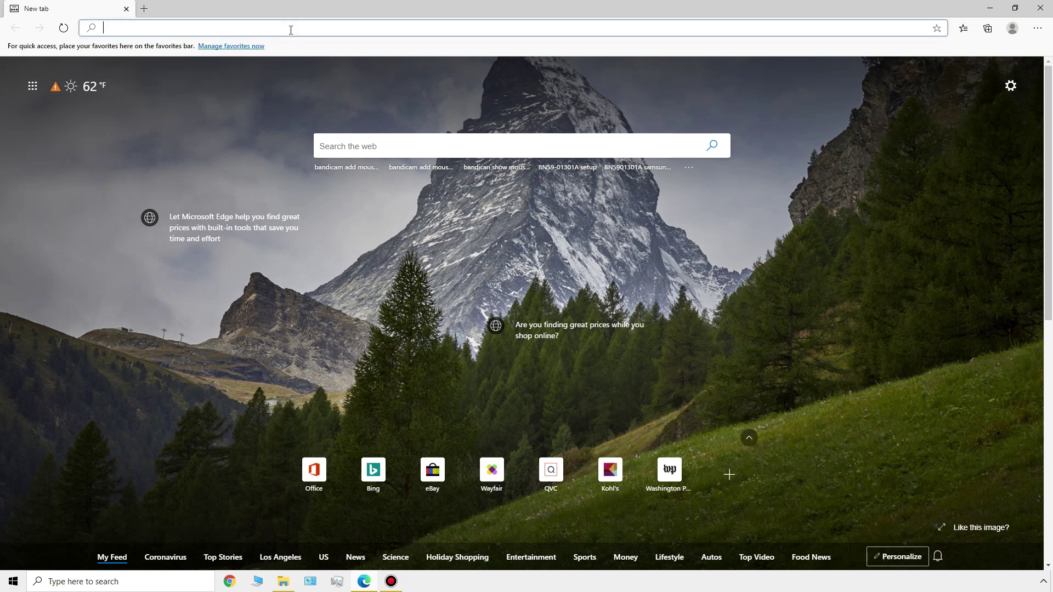
text(ansonalex.c)
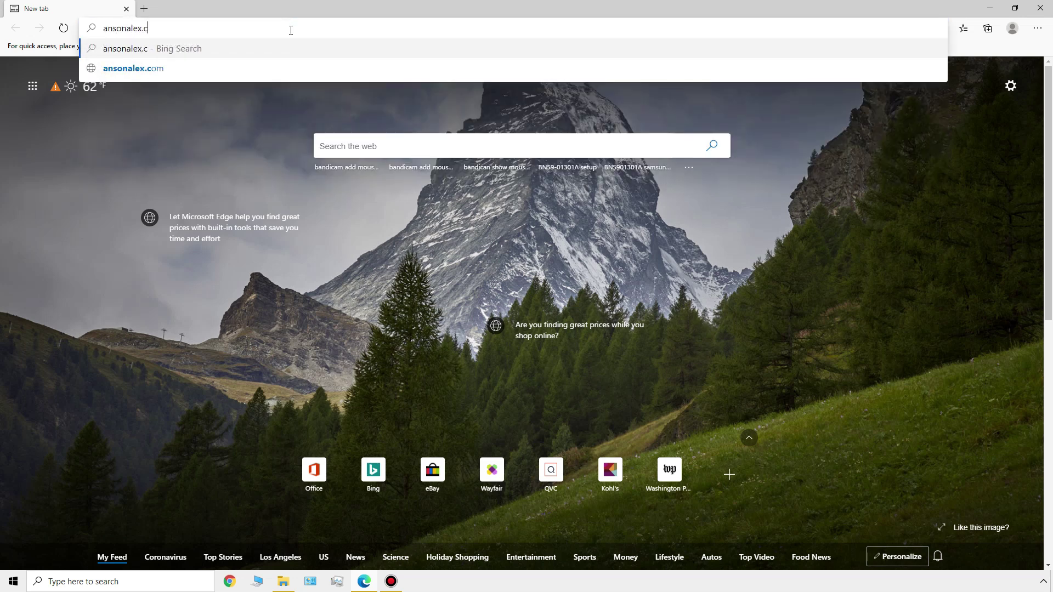
text(om)
key(Return)
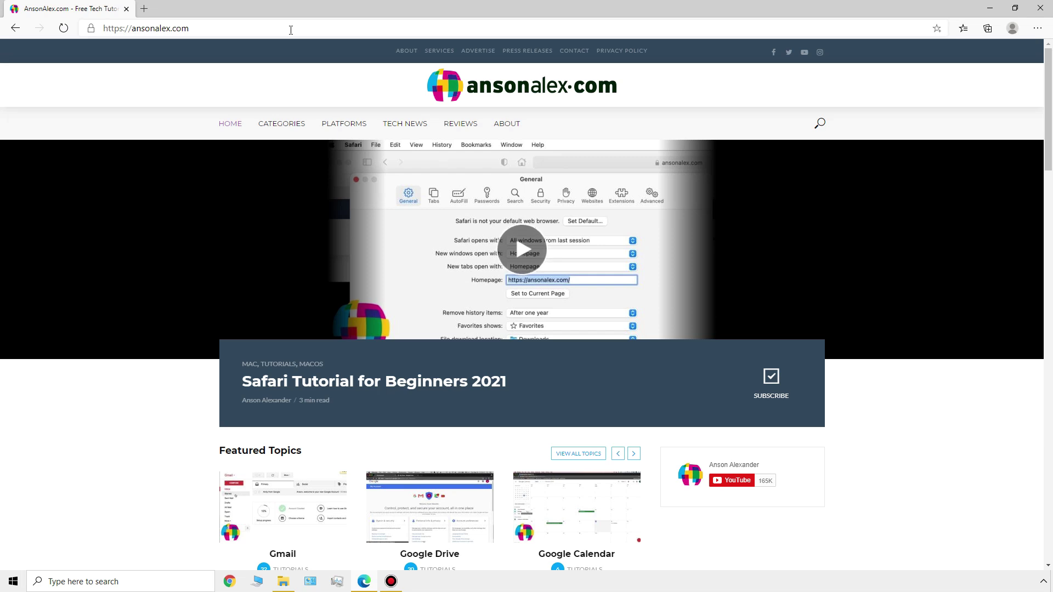
Run a Bing web search for "ansonalex" from the address bar, without the .com ending.
click(291, 30)
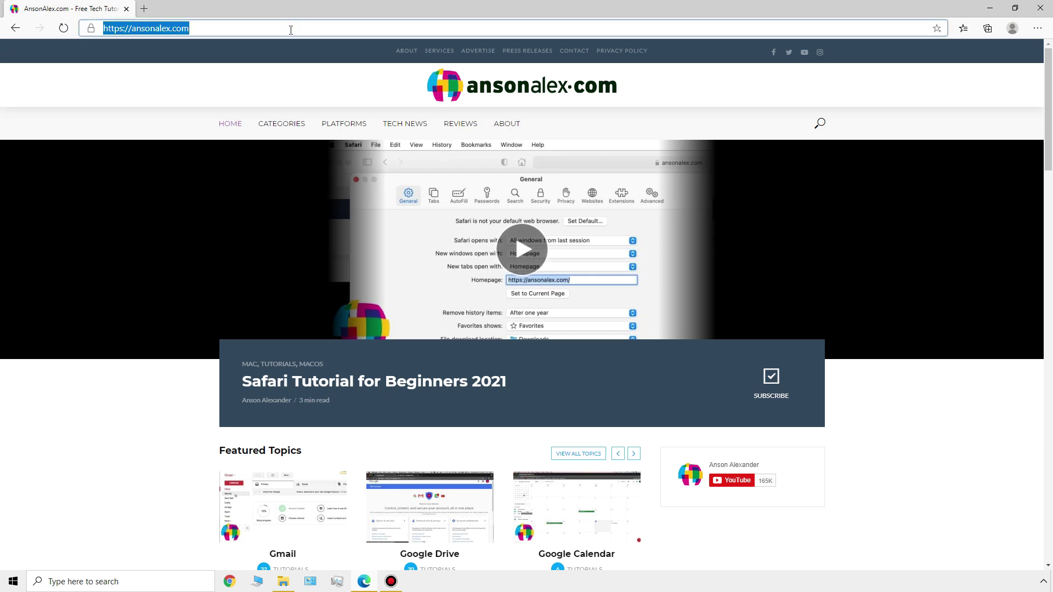
text(ansonalex)
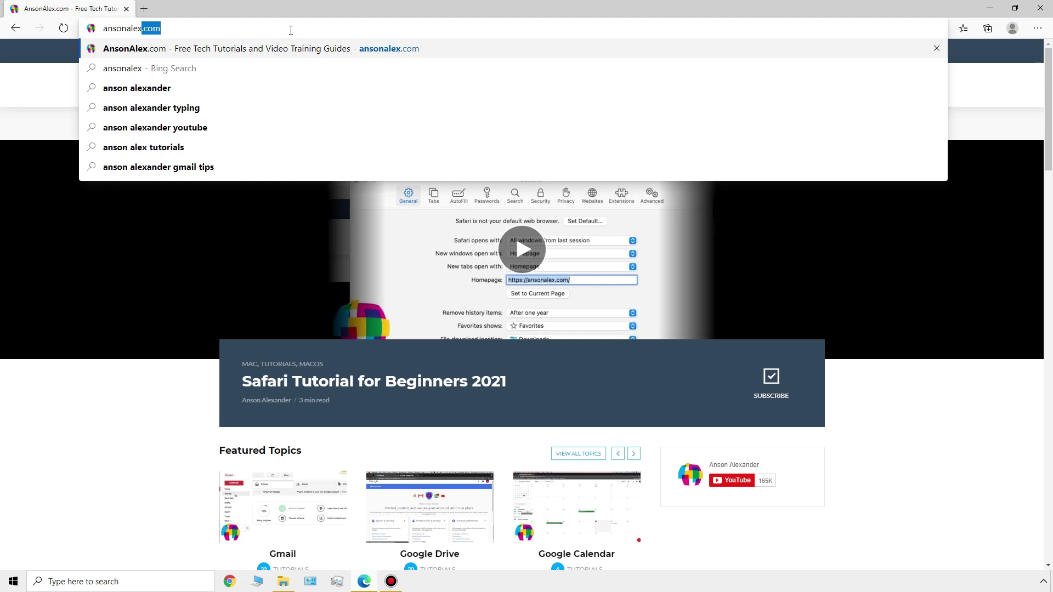
key(Delete)
key(Return)
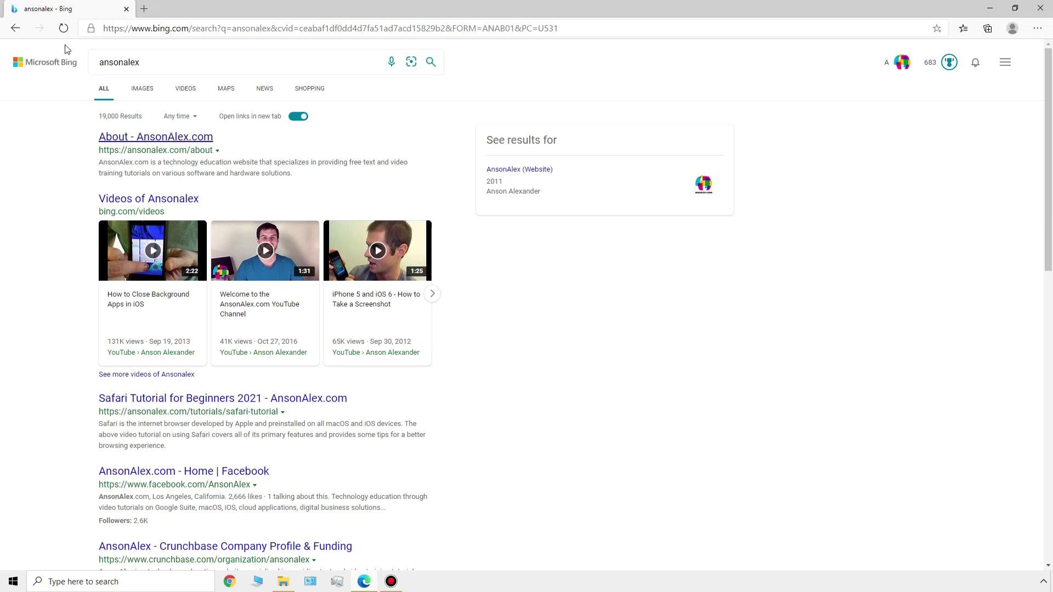
Load ansonalex.com in a new tab and switch to the Bing results tab and back.
click(144, 10)
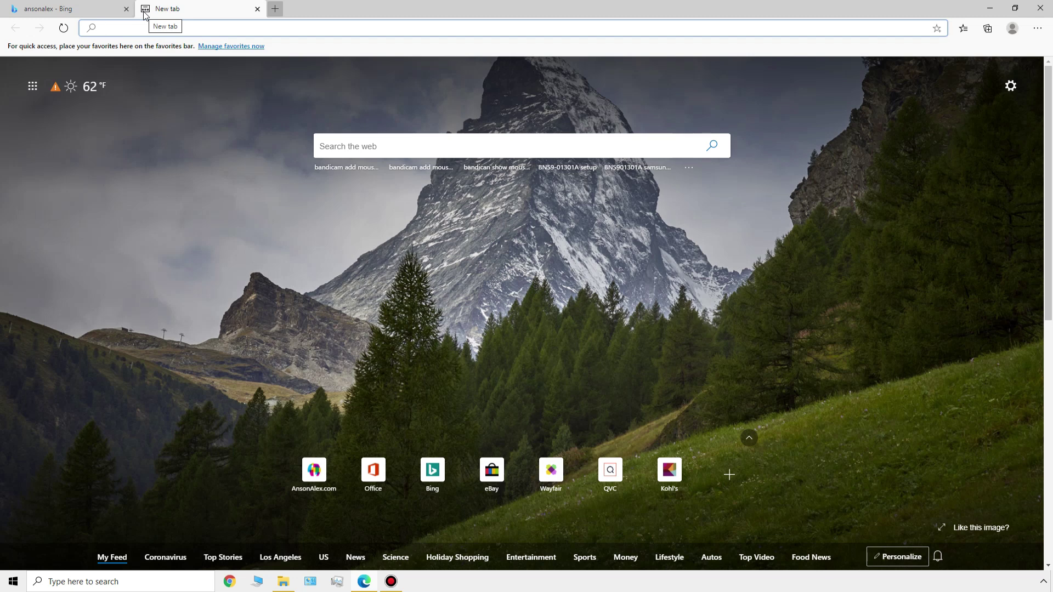
text(ansonalex.com)
key(Return)
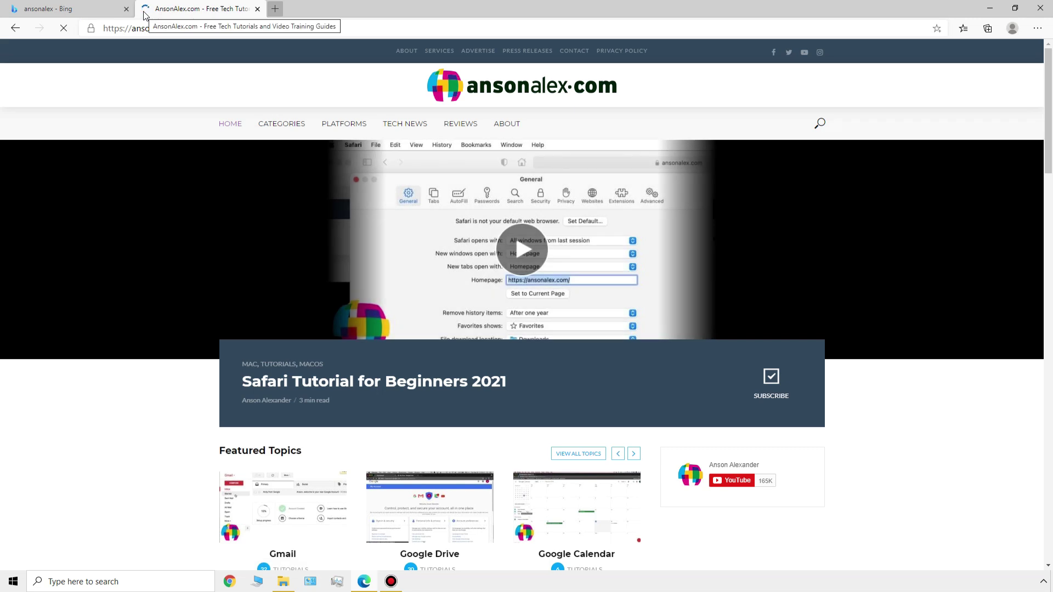
click(104, 12)
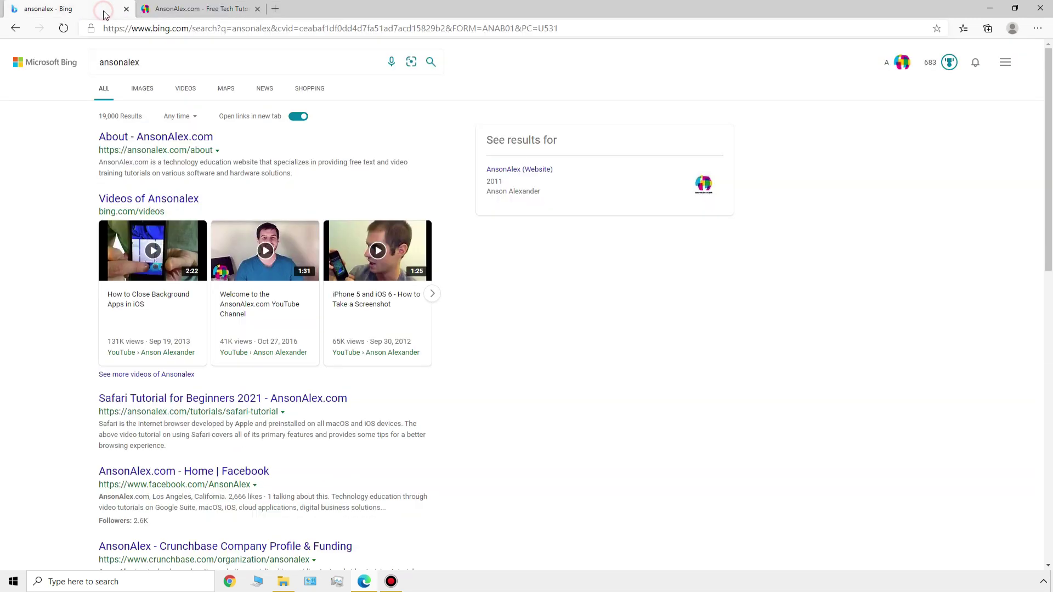
click(181, 10)
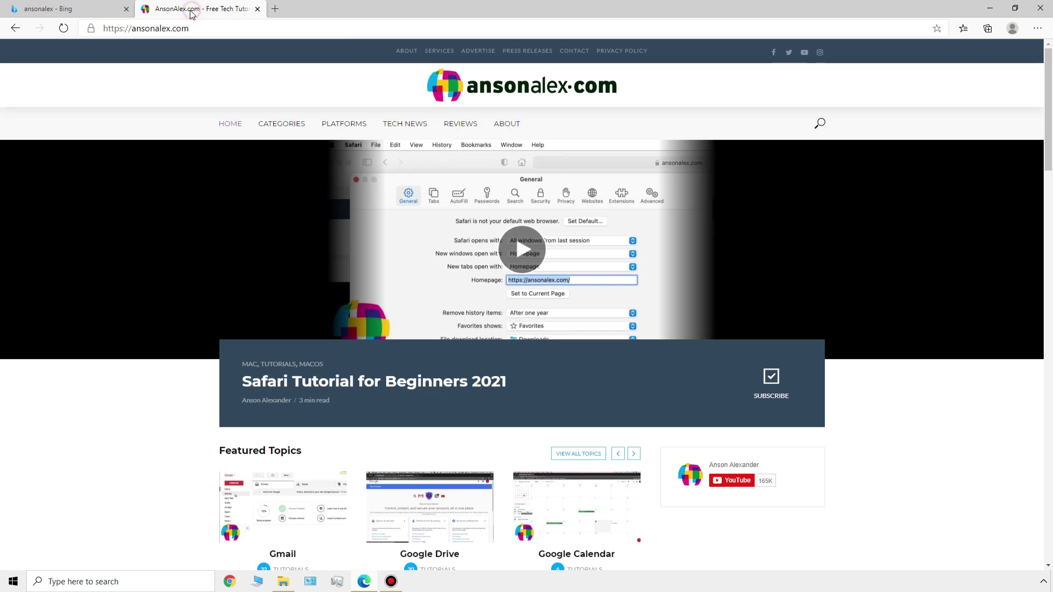
Reorder the AnsonAlex.com tab ahead of the Bing tab, and put the Bing tab back in first place.
drag(191, 13, 88, 12)
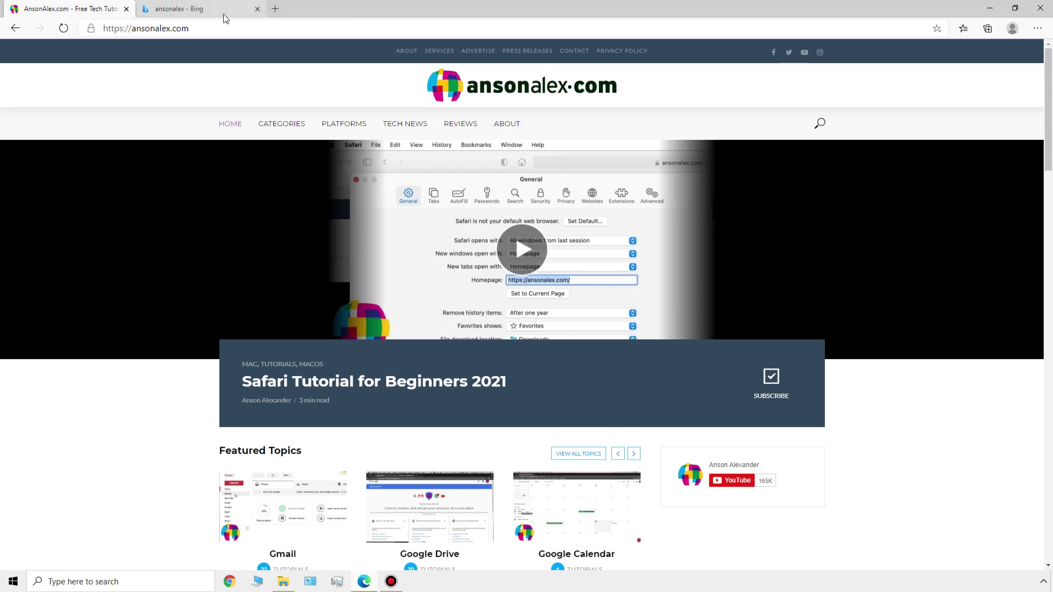
click(175, 19)
drag(176, 18, 77, 13)
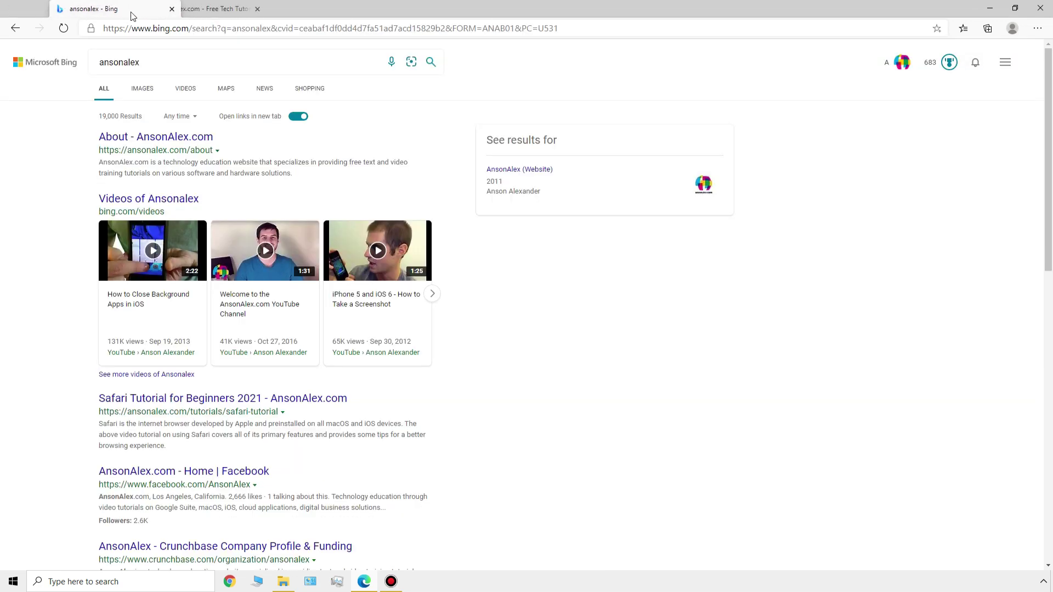
Detach the AnsonAlex.com tab into its own window and merge it back beside the Bing tab.
click(198, 11)
drag(230, 9, 258, 4)
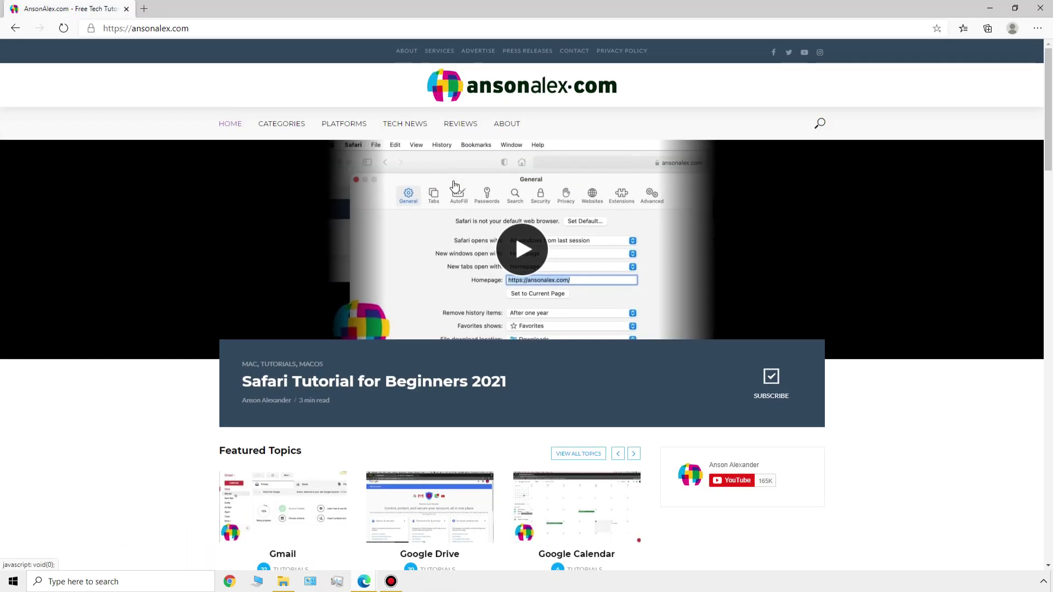
drag(329, 12, 680, 179)
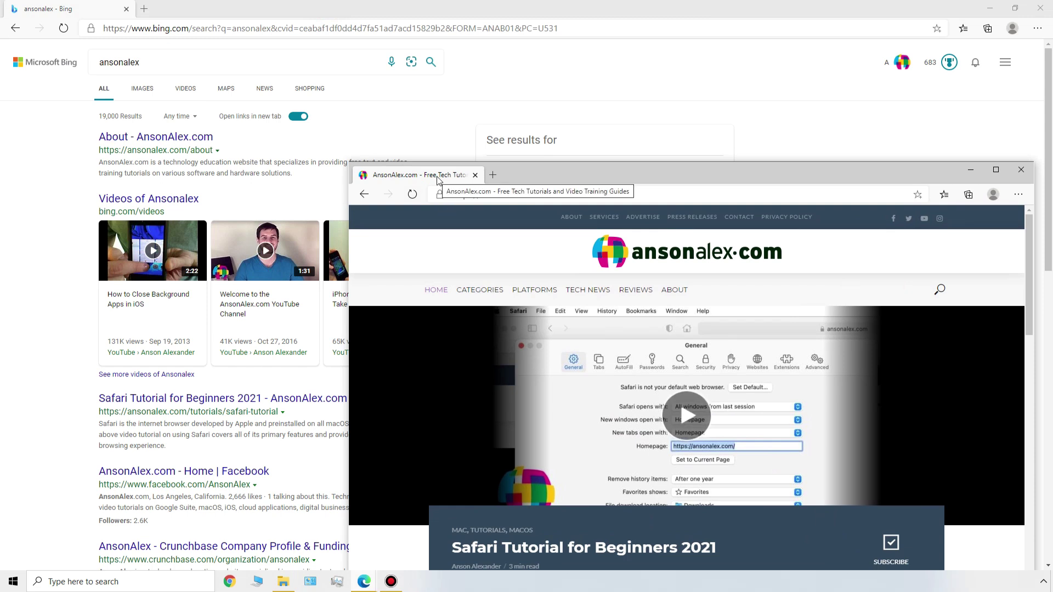
drag(438, 180, 203, 11)
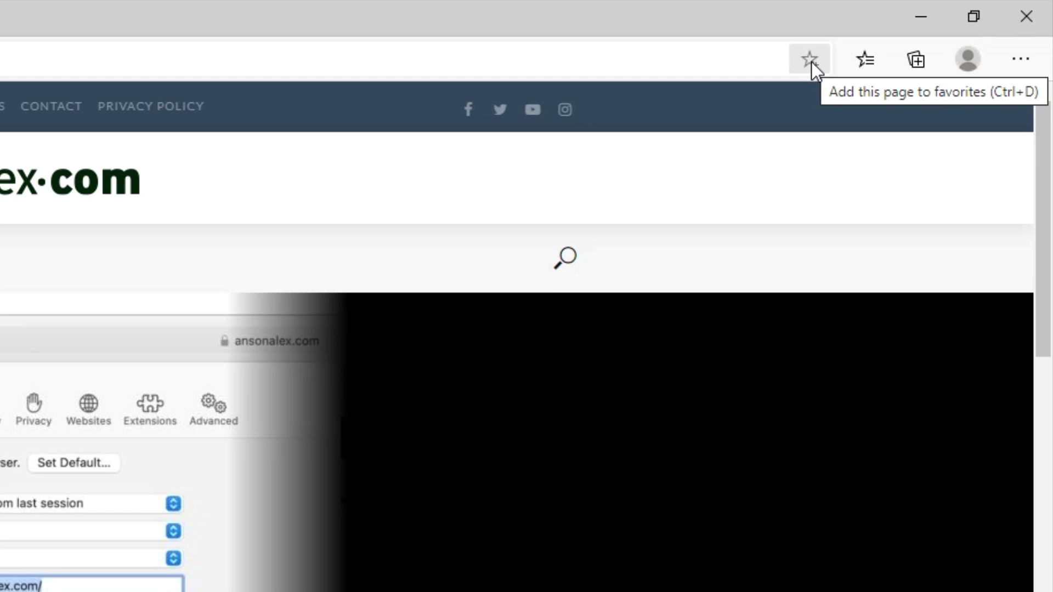
Add the AnsonAlex.com homepage to favorites and select the text of its suggested name.
click(810, 59)
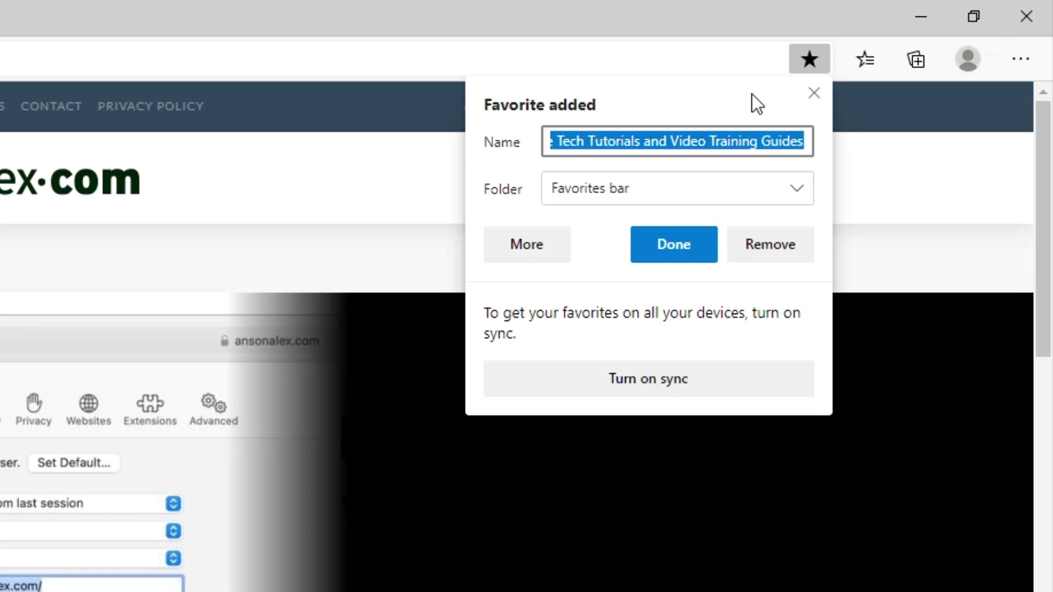
click(684, 143)
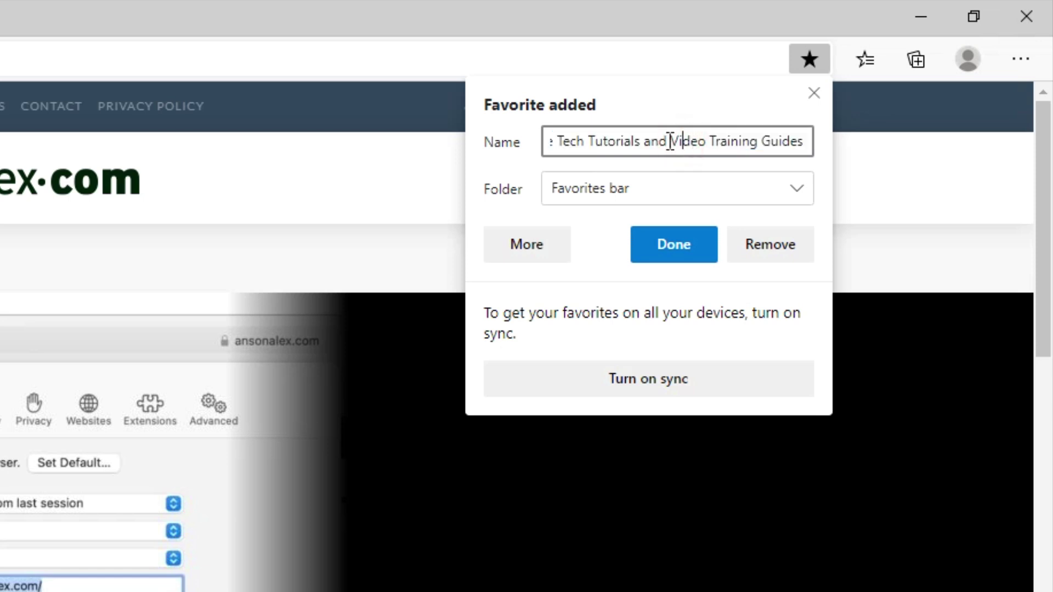
drag(672, 142, 503, 139)
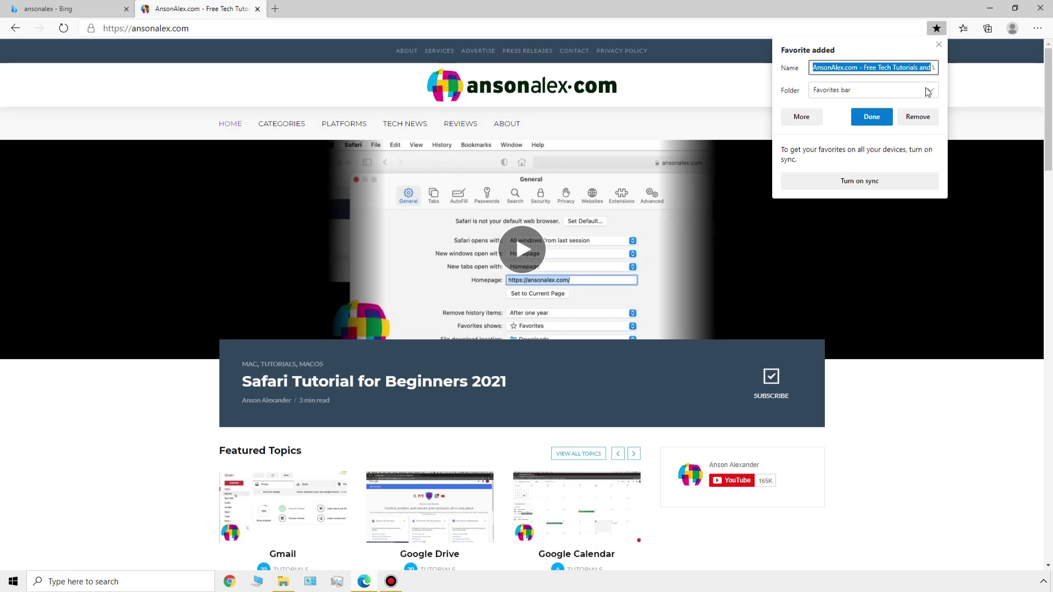
Save the favorite in a new folder named Tech Websites inside the Favorites bar folder.
click(793, 191)
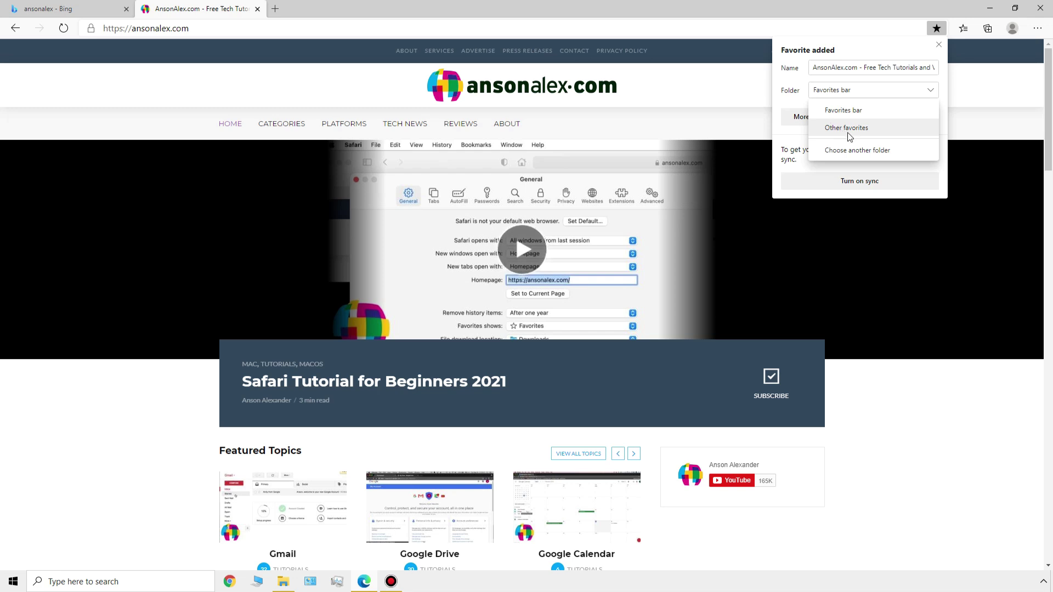
click(893, 152)
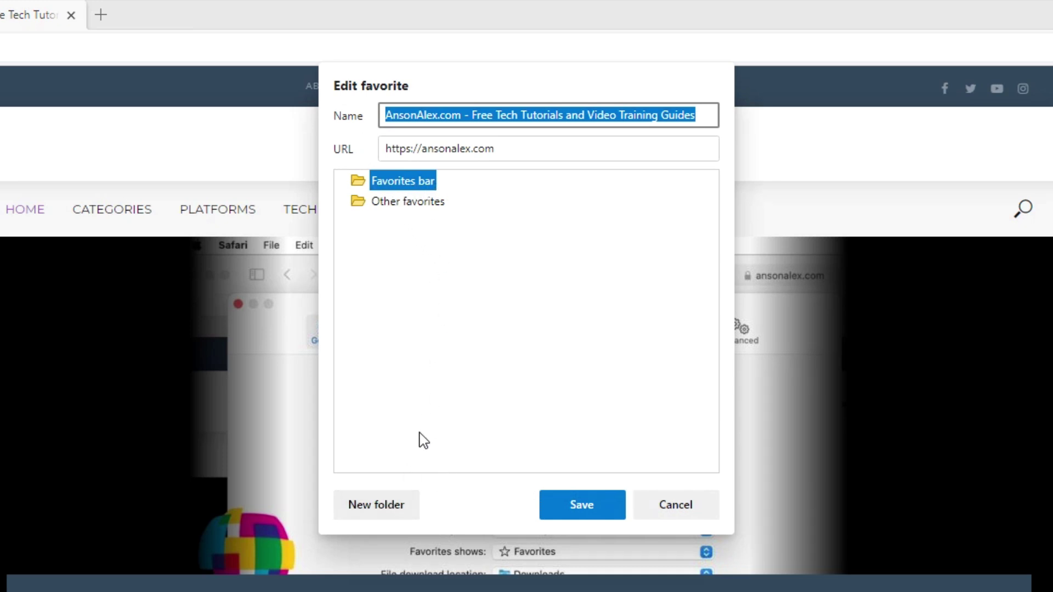
click(390, 515)
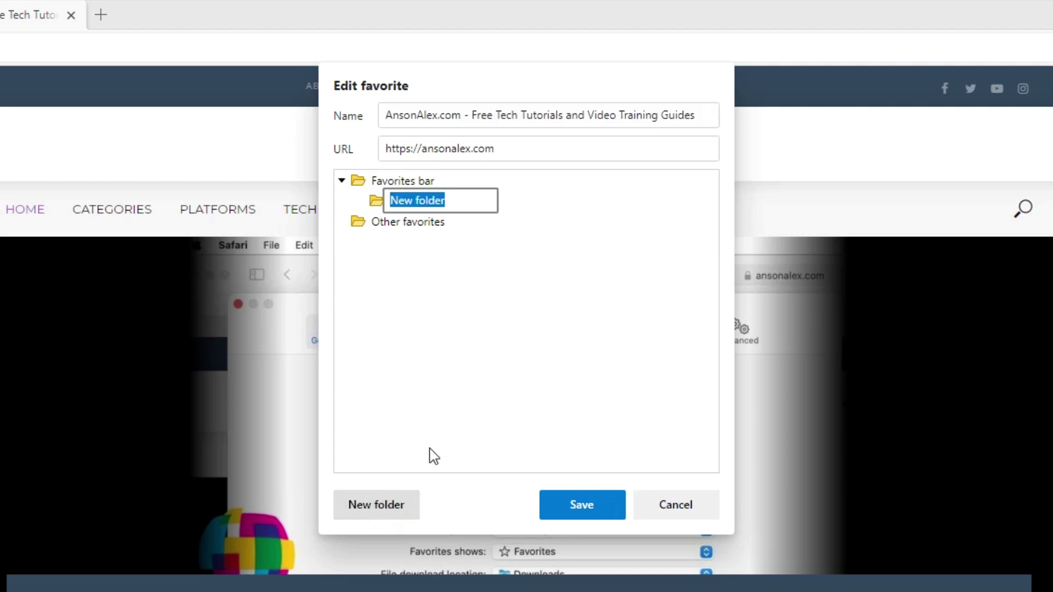
text(T)
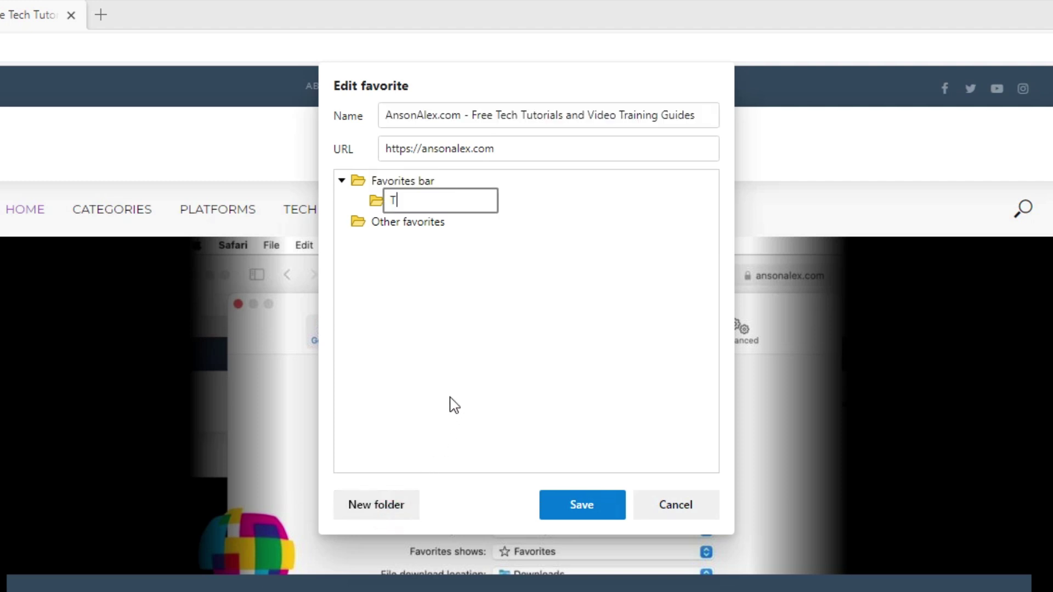
text(ech Websites)
key(Return)
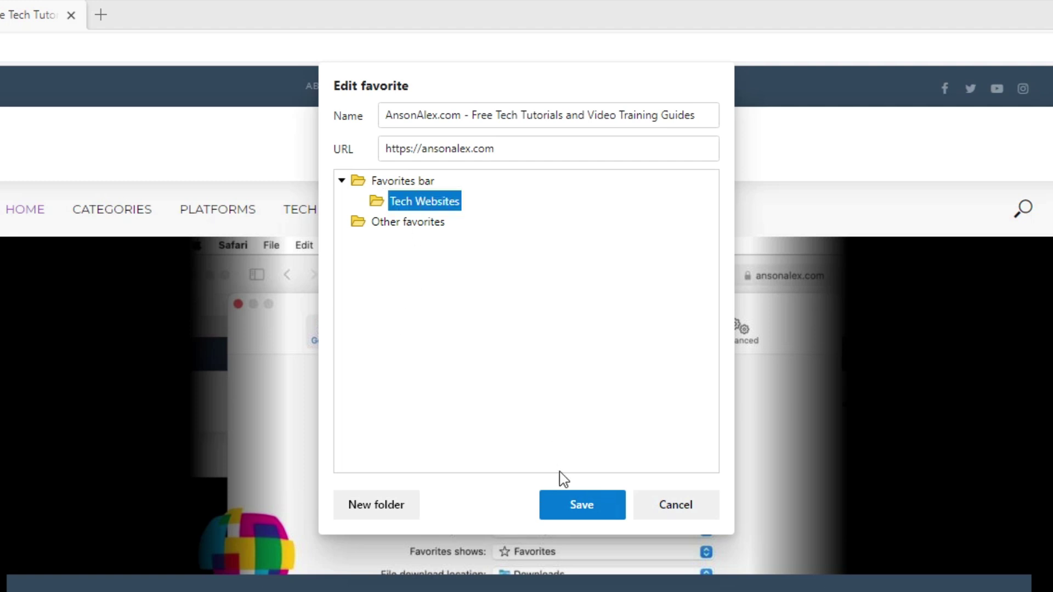
click(580, 503)
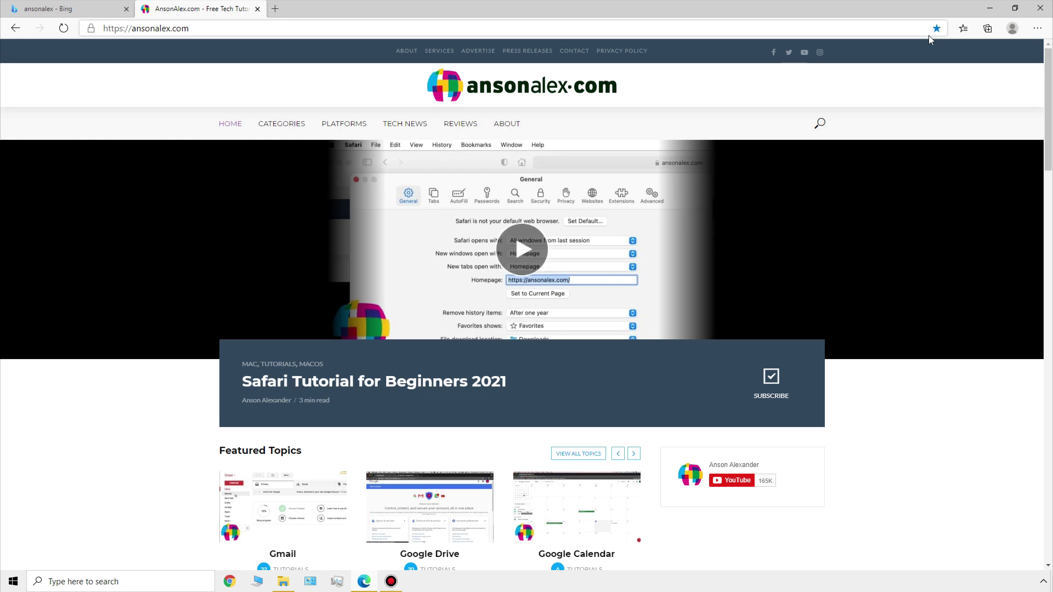
Open the AnsonAlex.com favorite from the Tech Websites folder in the favorites list.
click(967, 32)
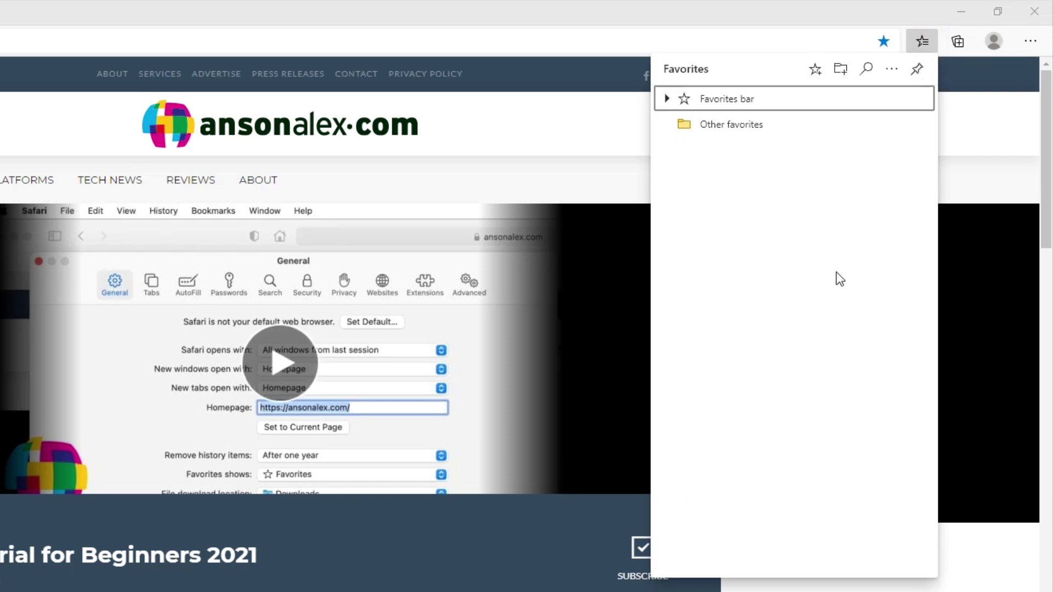
click(667, 100)
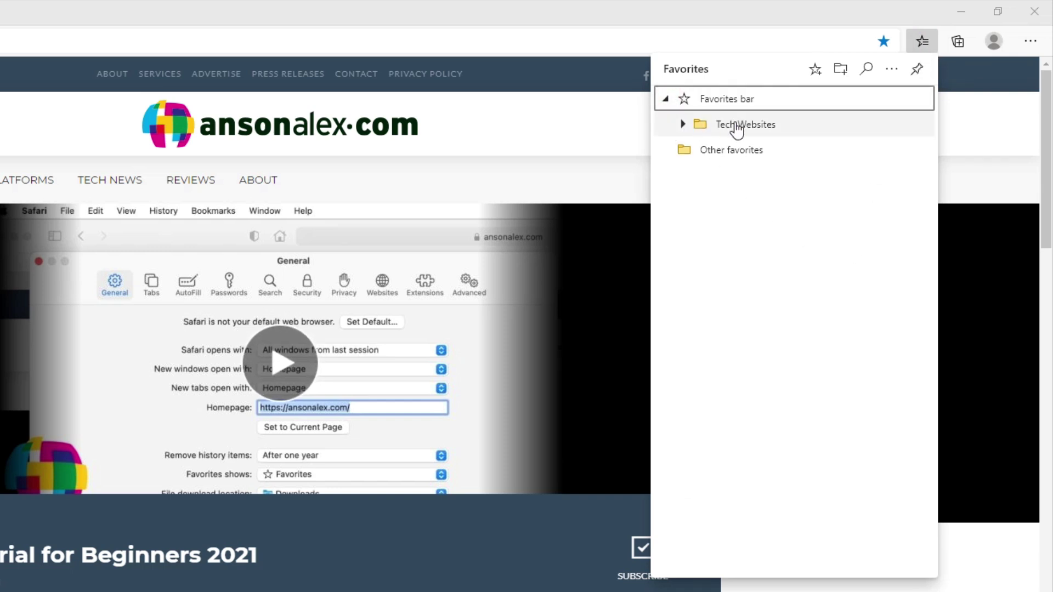
click(683, 125)
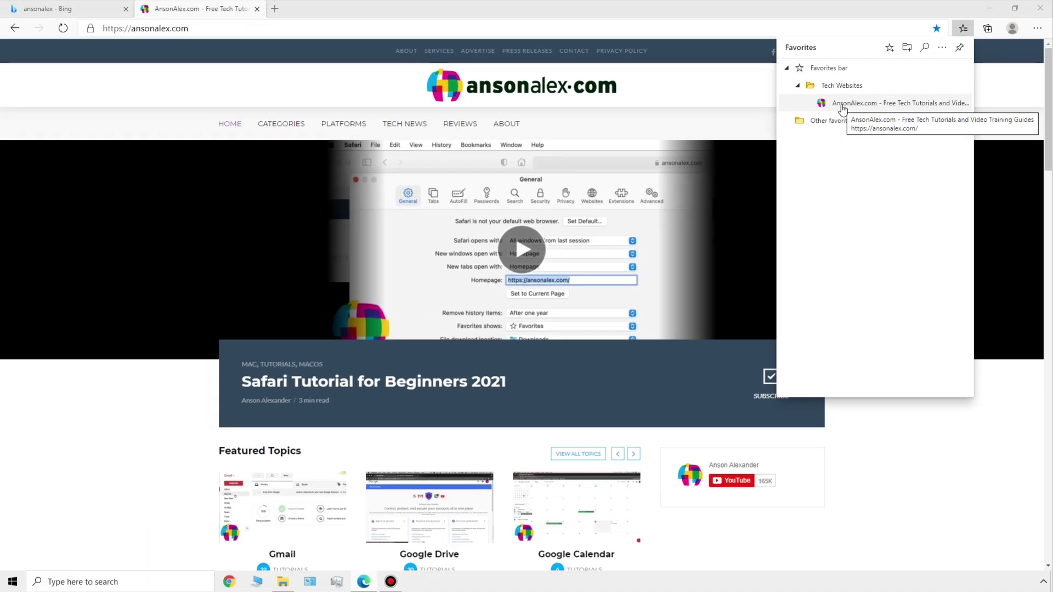
click(843, 107)
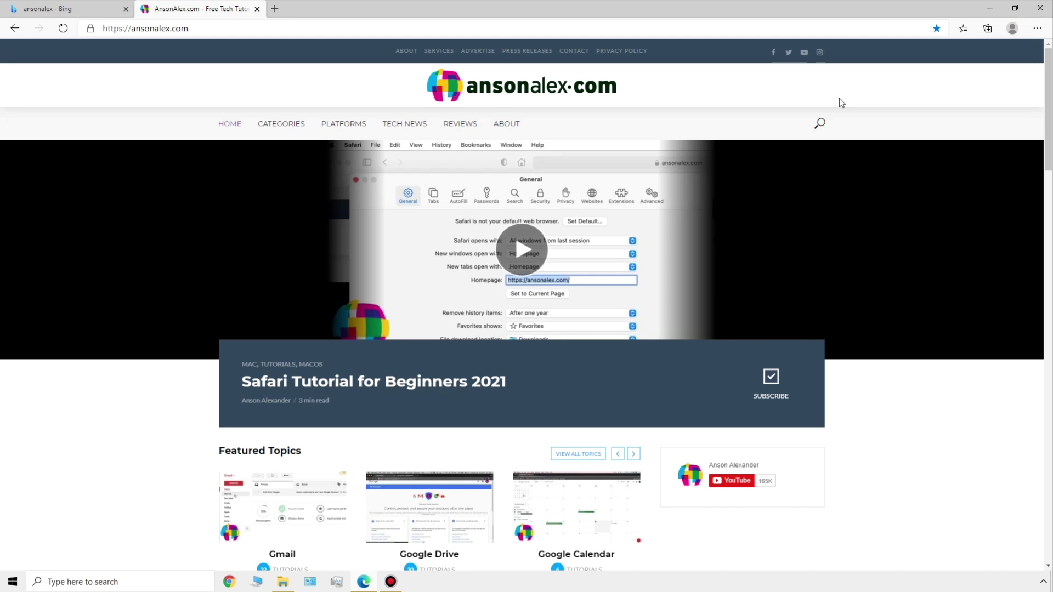
Review the actions available for the AnsonAlex.com favorite, including how it can be moved within the favorites list.
click(964, 30)
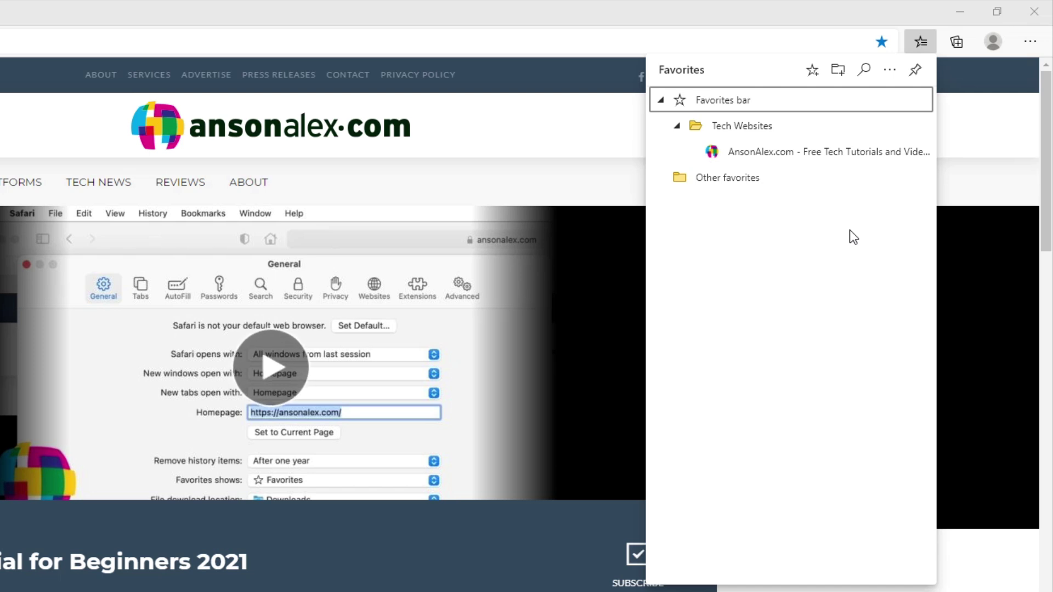
right_click(816, 158)
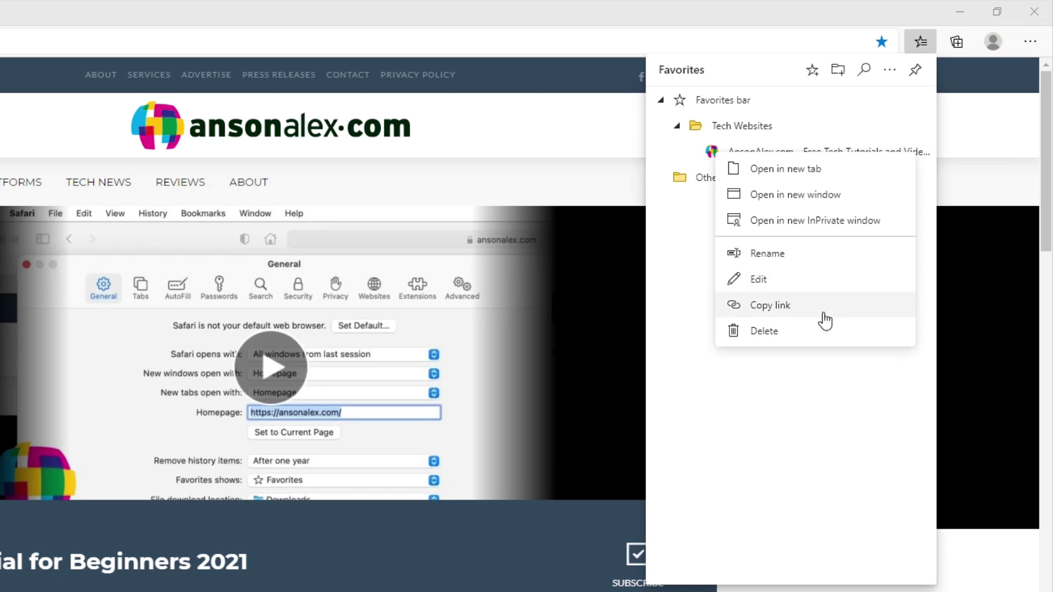
click(830, 392)
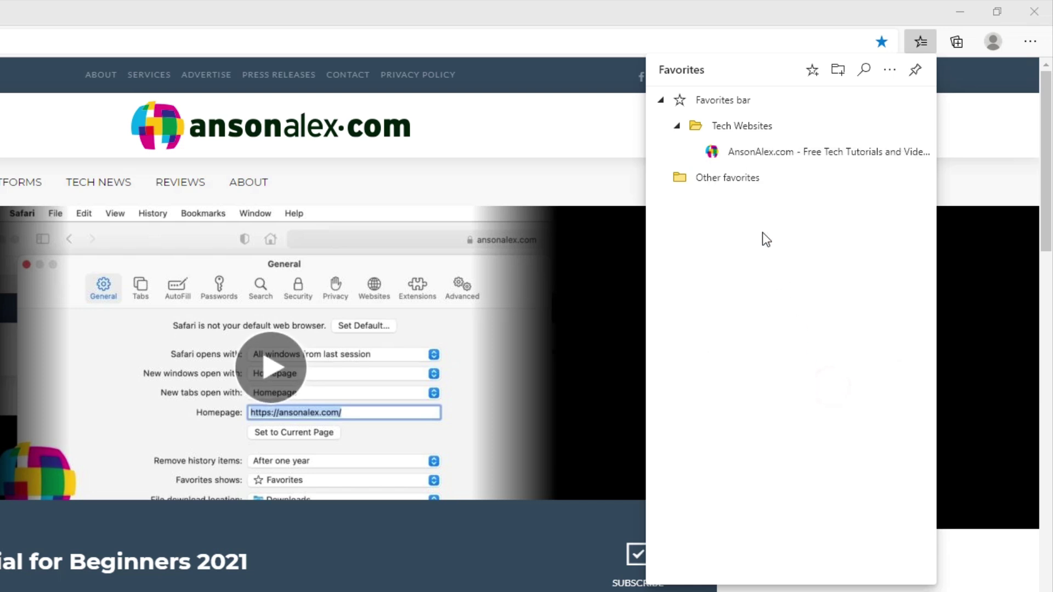
drag(755, 151, 749, 130)
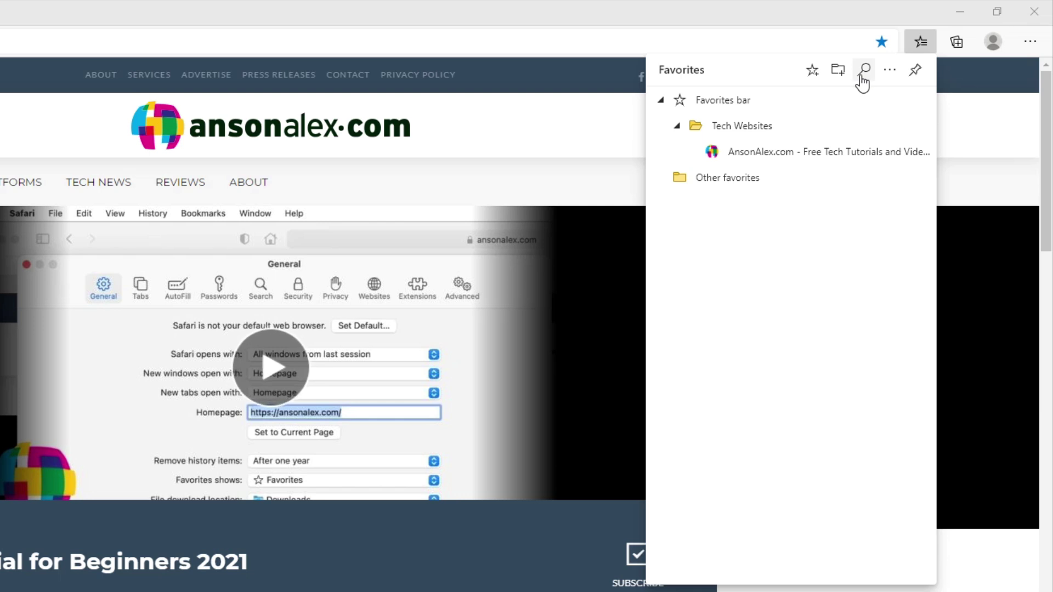
View the display options for the favorites bar and open a new tab to check the bar there.
click(894, 74)
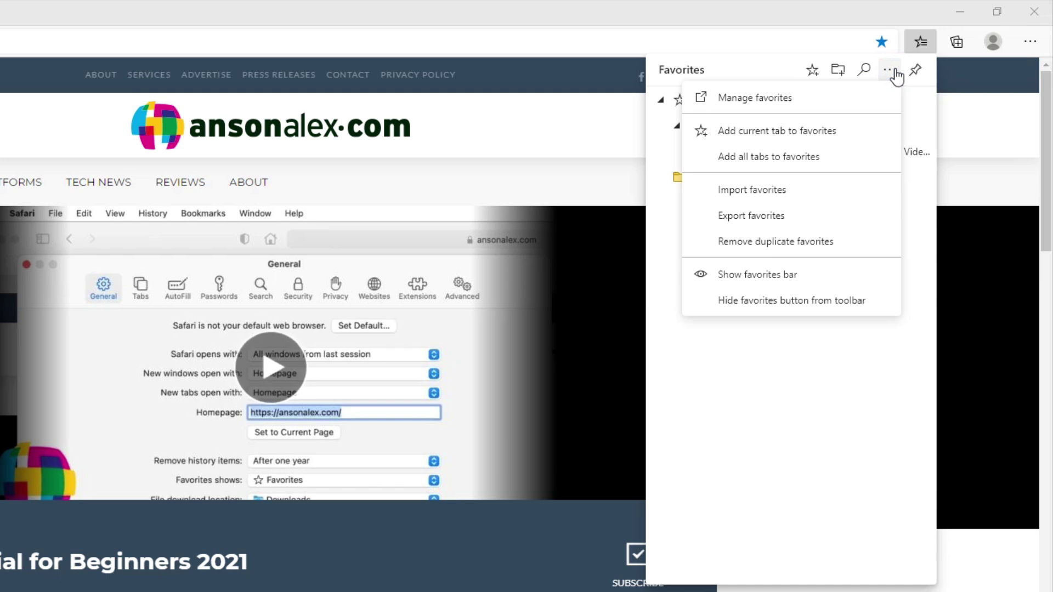
click(847, 281)
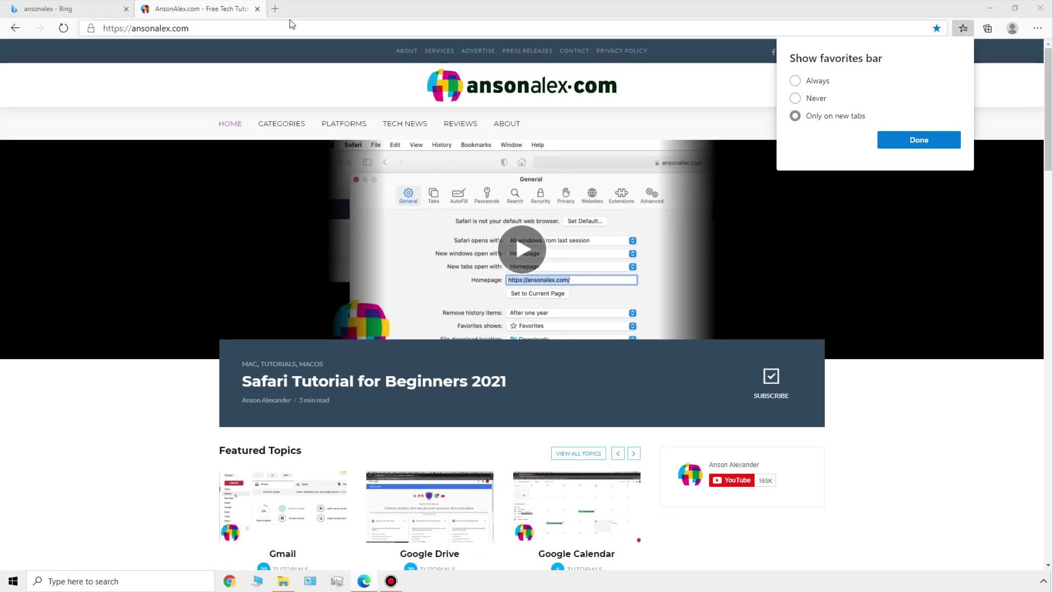
click(275, 9)
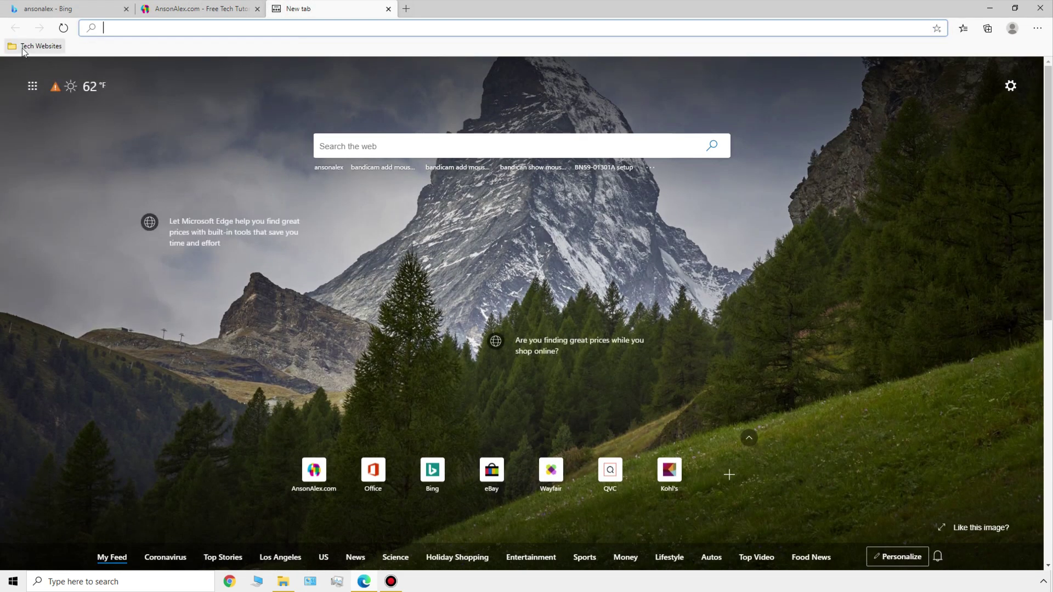
View the contents of the Tech Websites folder on the favorites bar and close the new tab.
click(53, 52)
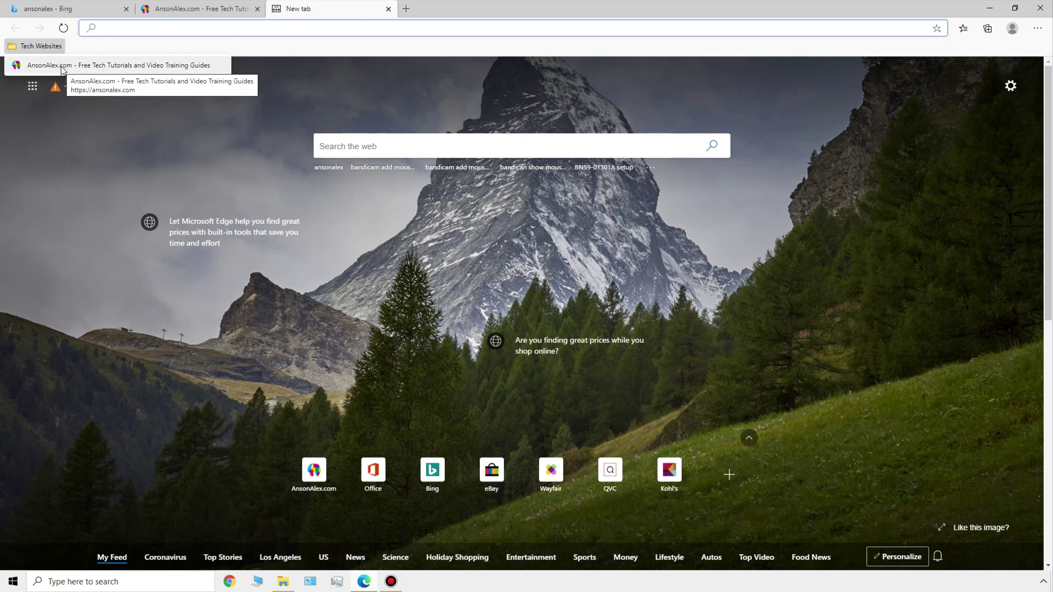
click(389, 9)
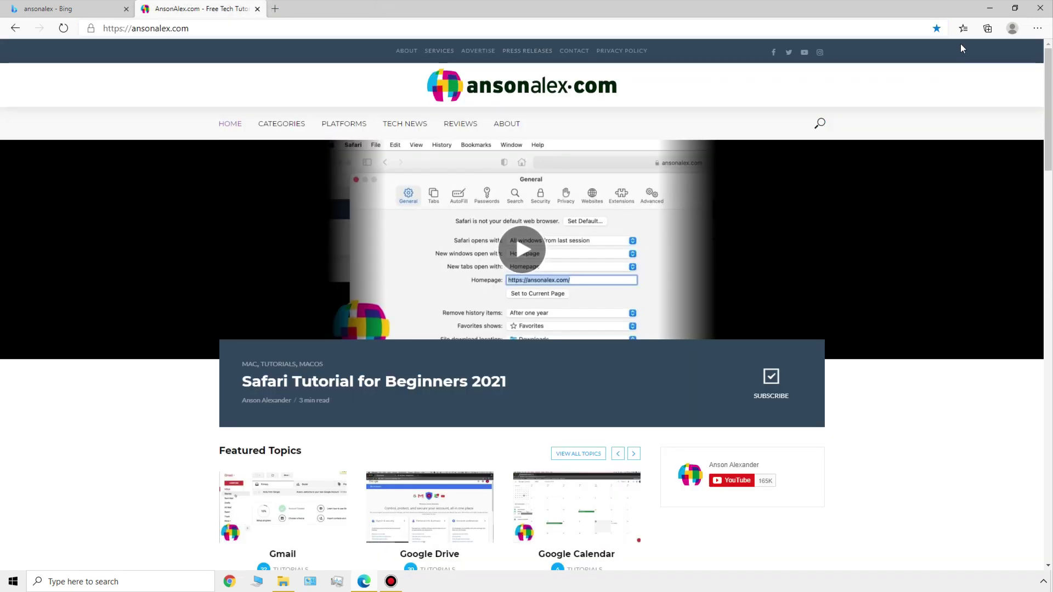
Set the favorites bar to show Always.
click(963, 28)
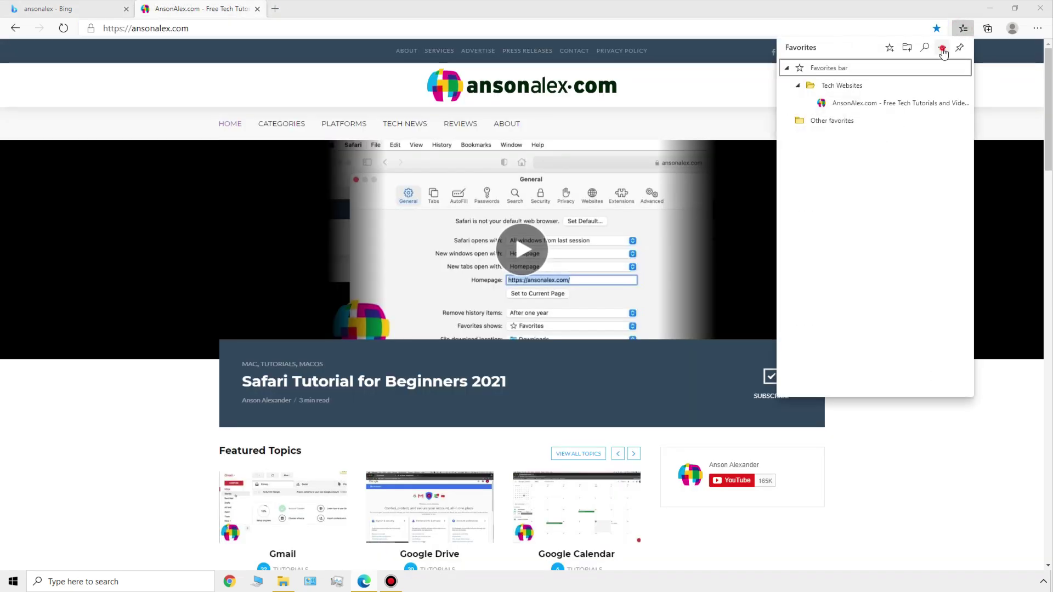
click(942, 48)
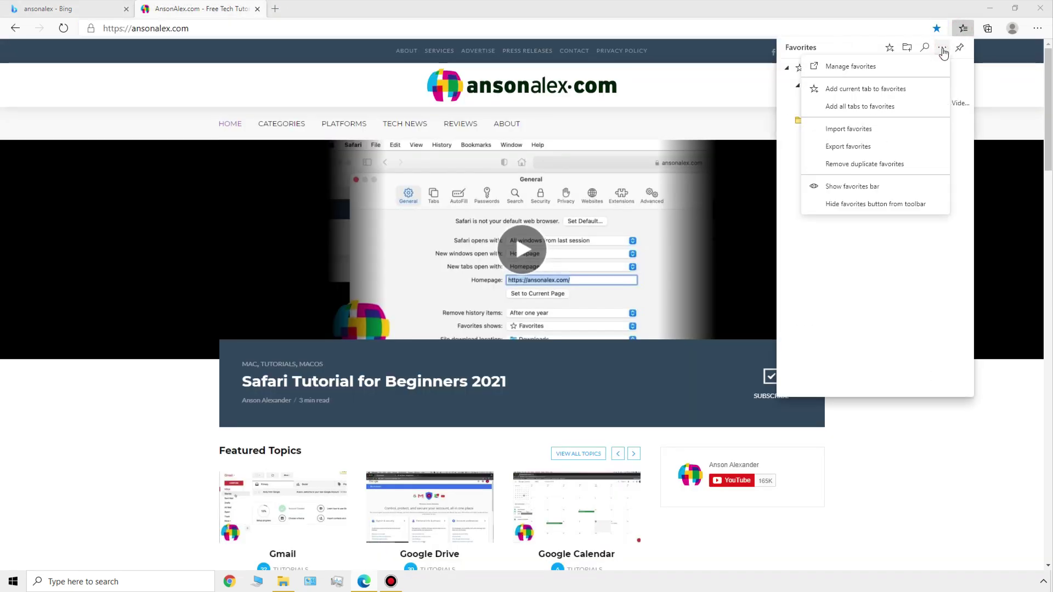
click(894, 188)
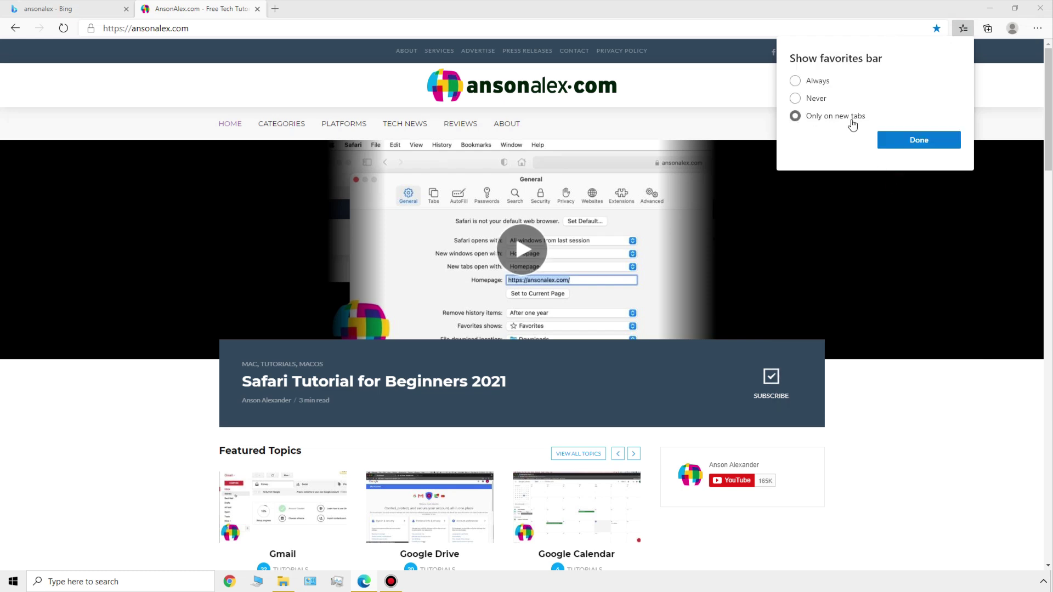
click(796, 81)
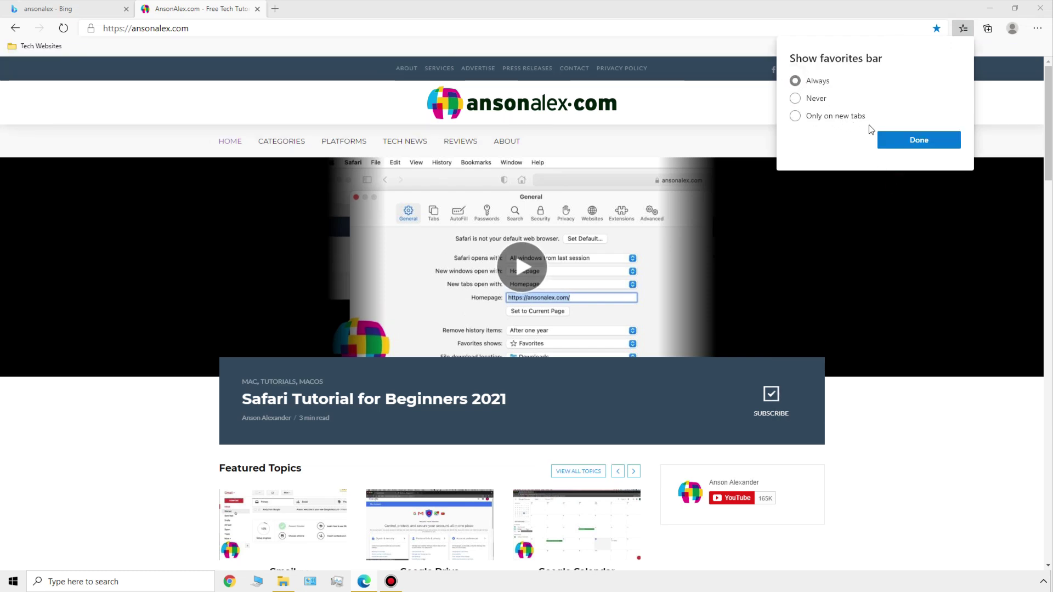
click(885, 140)
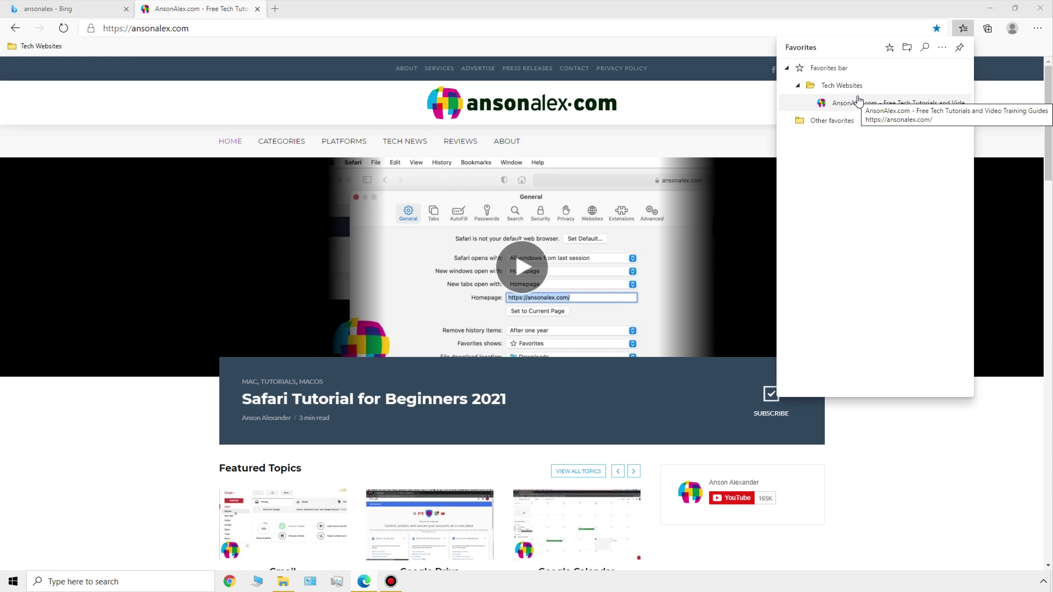
Open the favorites management page, compare it with the favorites list, and close its tab.
click(942, 49)
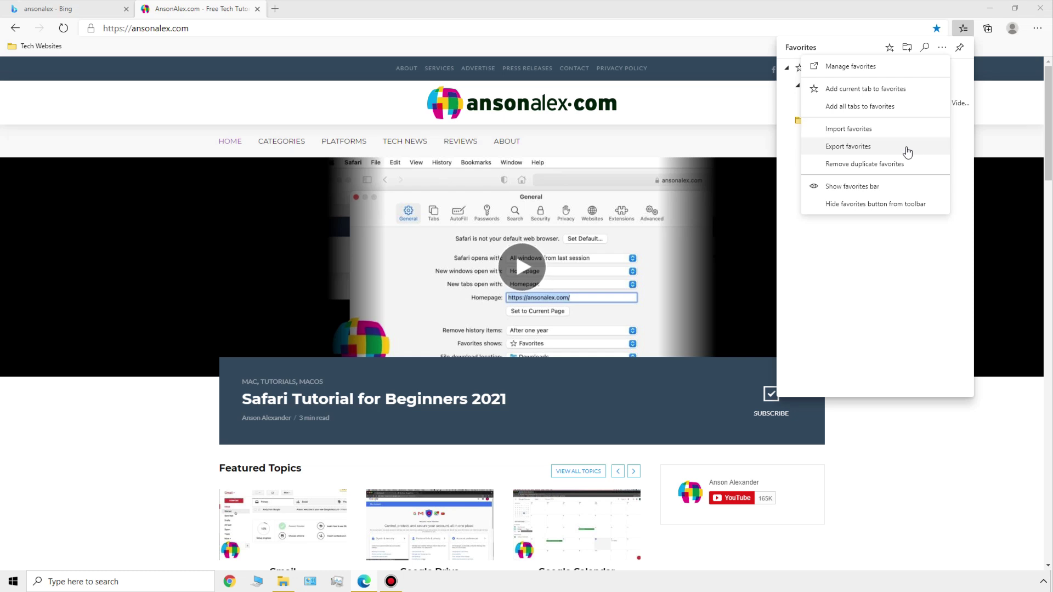
click(884, 66)
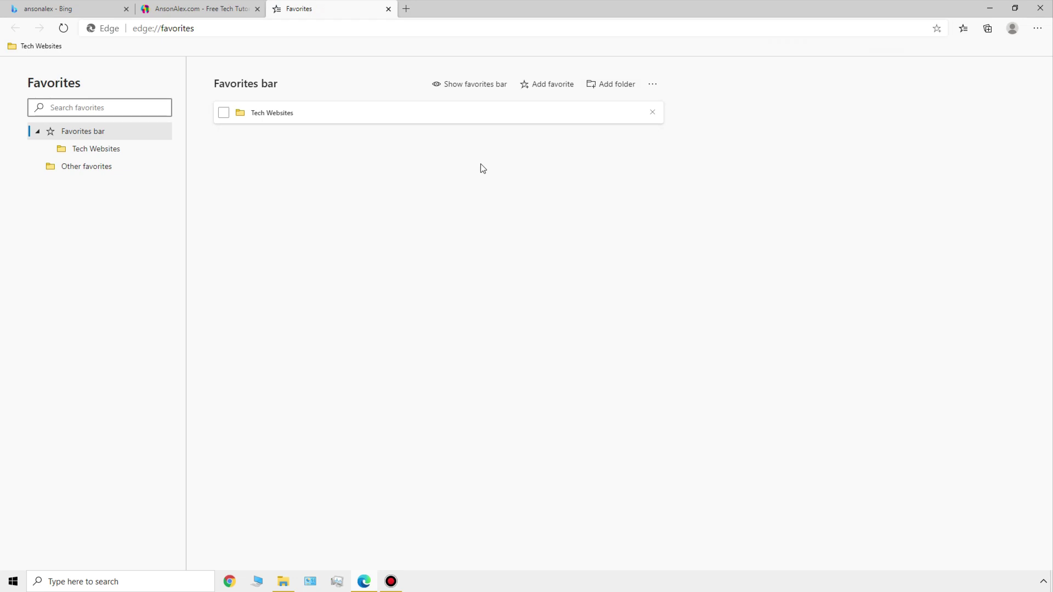
click(966, 31)
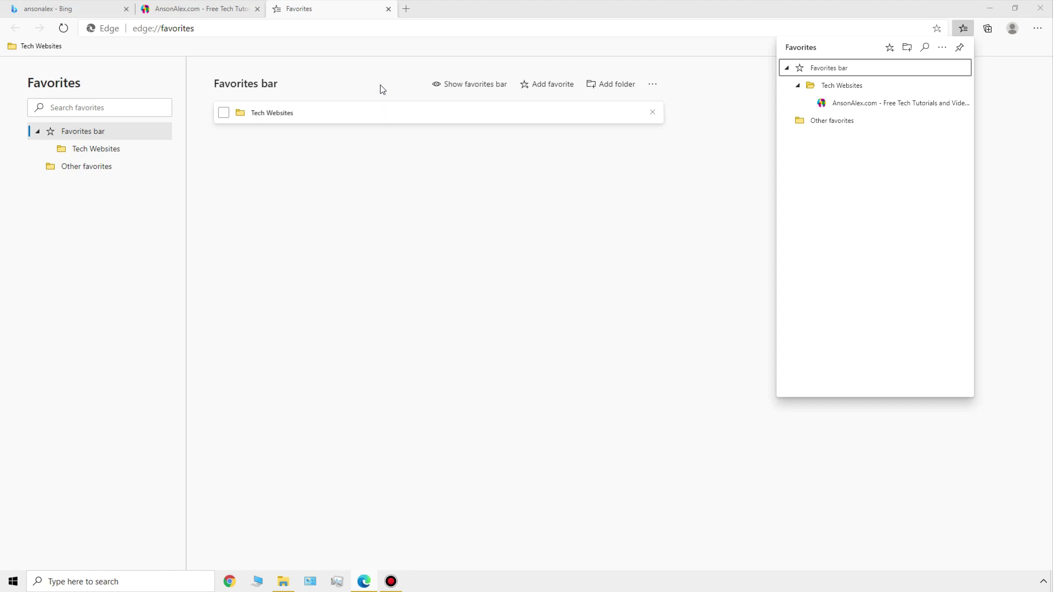
click(388, 9)
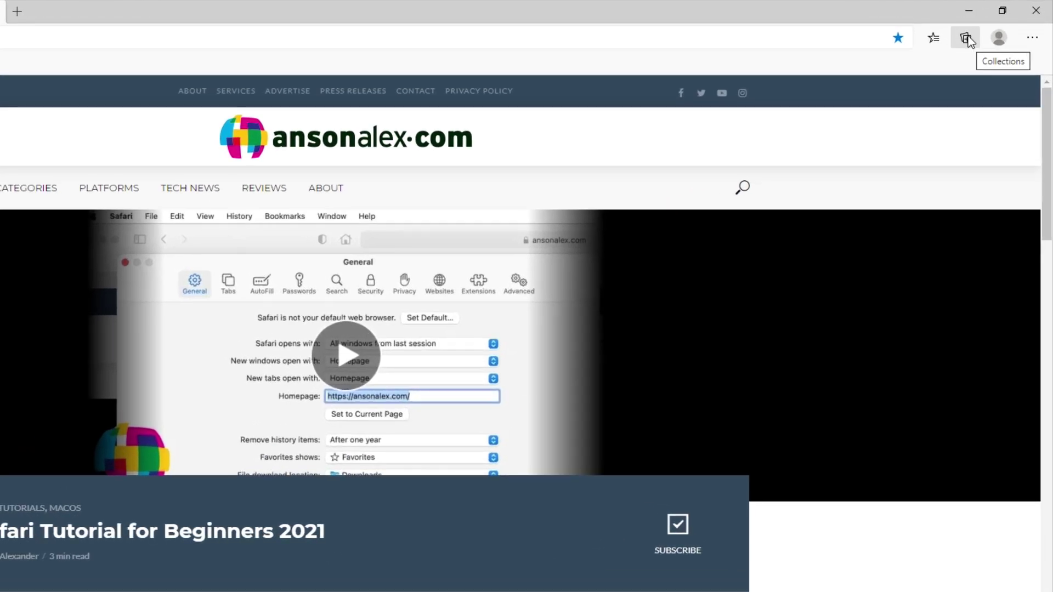
Go through the Collections introduction, decline the Pinterest suggestions, and close Collections.
click(967, 39)
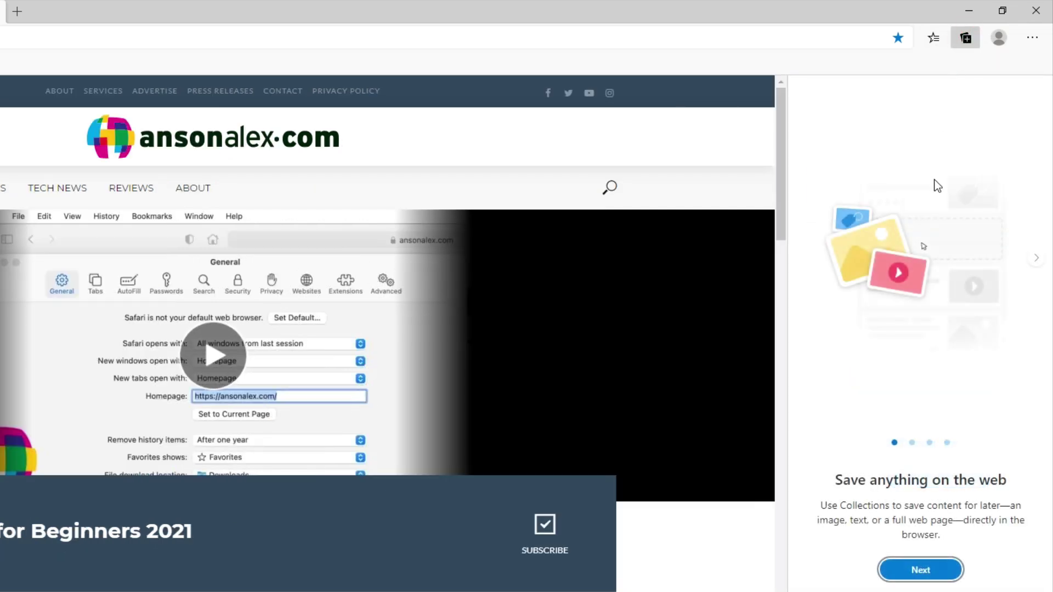
click(1036, 260)
click(1036, 261)
click(1036, 261)
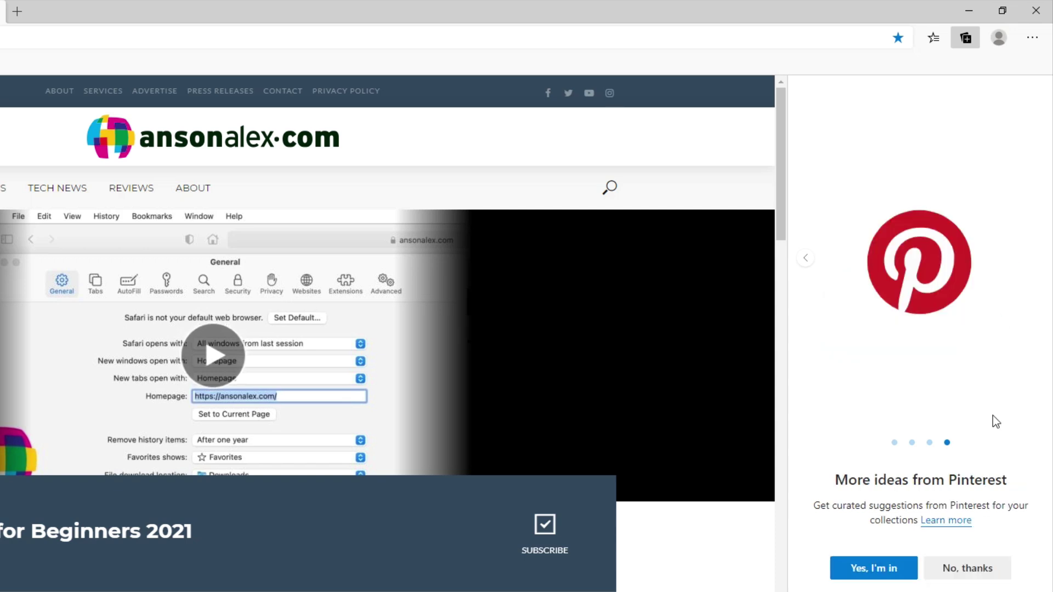
click(986, 572)
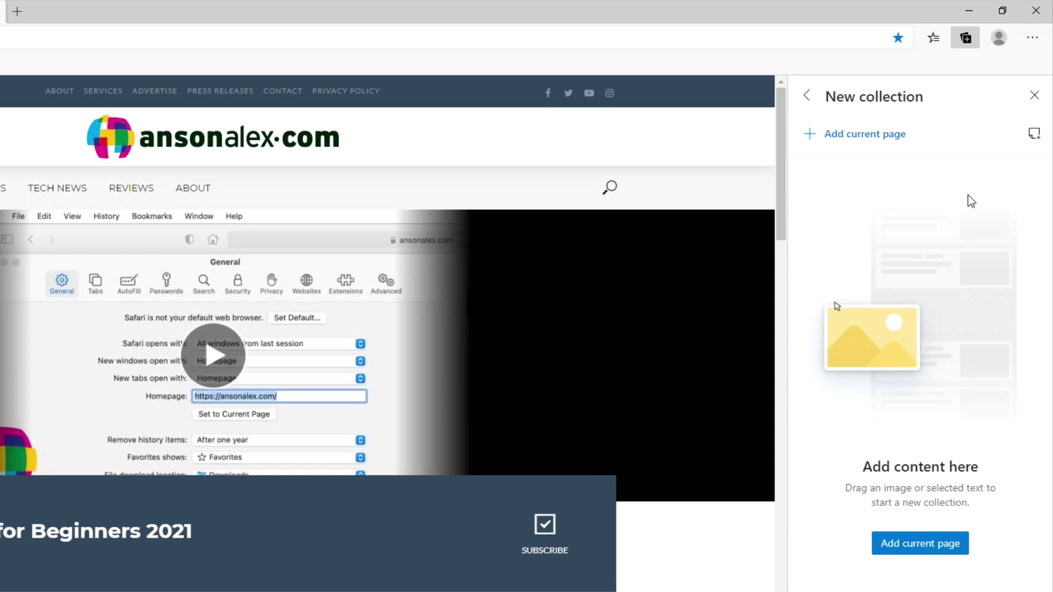
click(1033, 97)
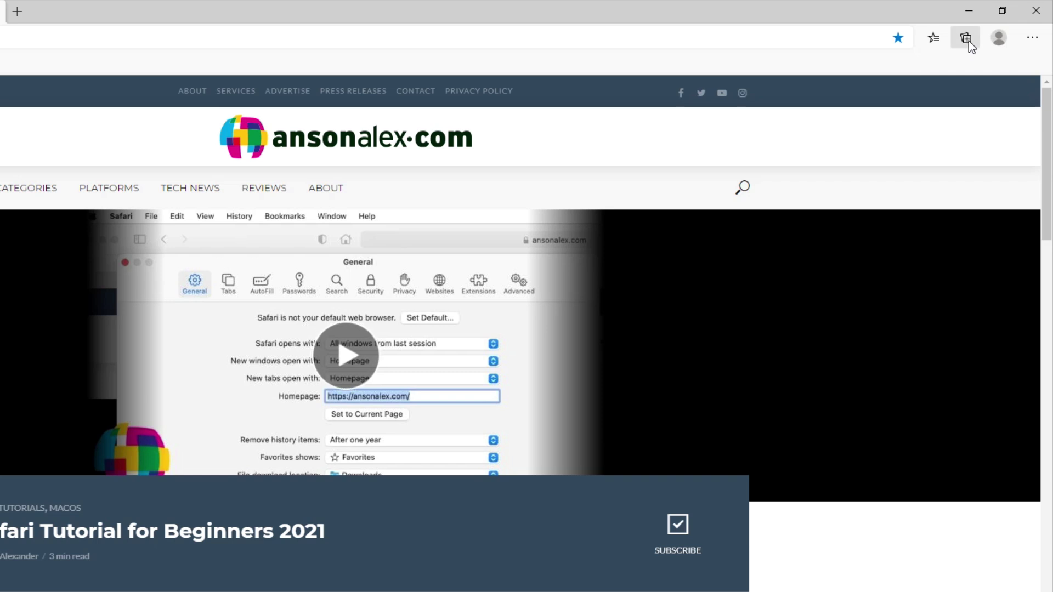
Review the profile options for signing in, browsing as guest and adding a profile.
click(999, 37)
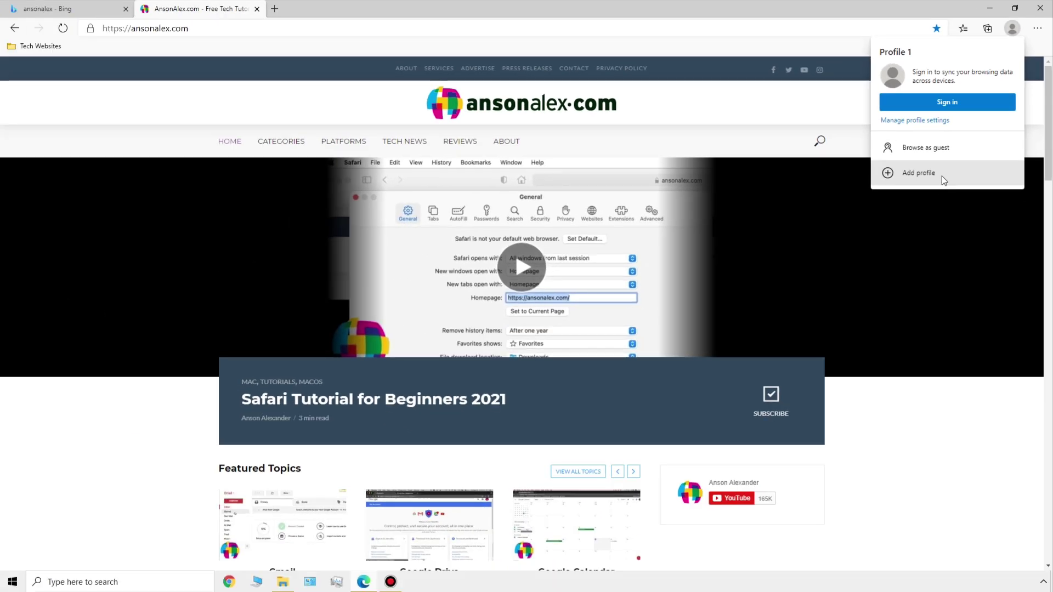
click(925, 423)
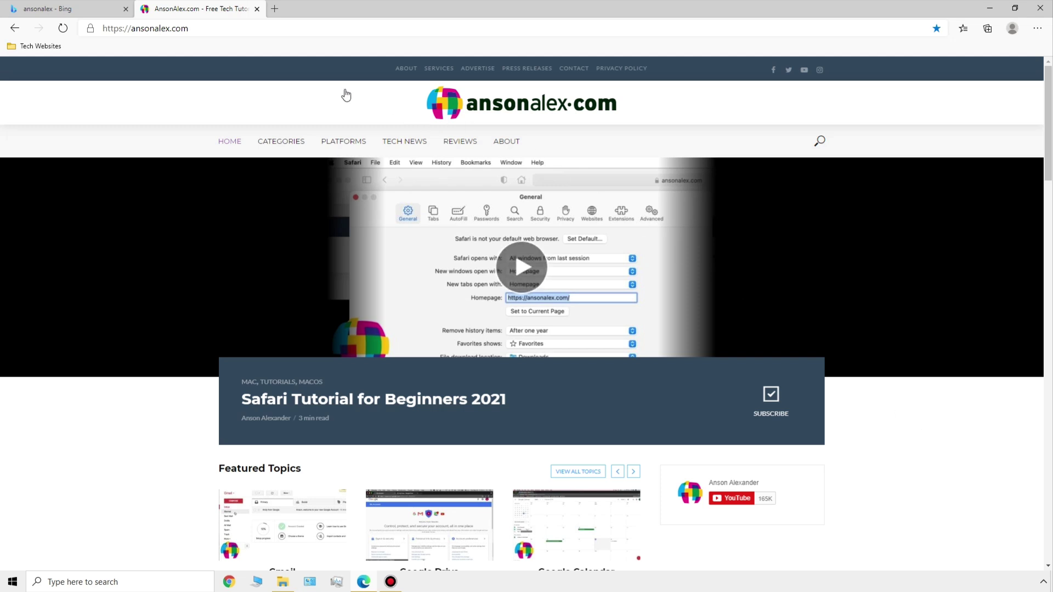
Open a new tab and look over the news feed below its search box.
click(275, 9)
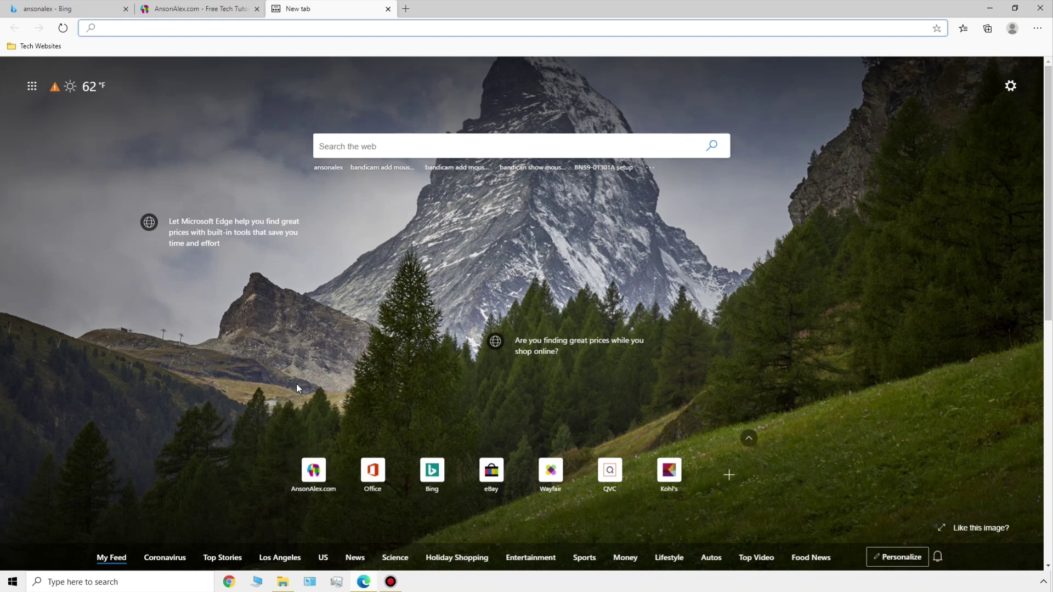
scroll(327, 355, down, 5)
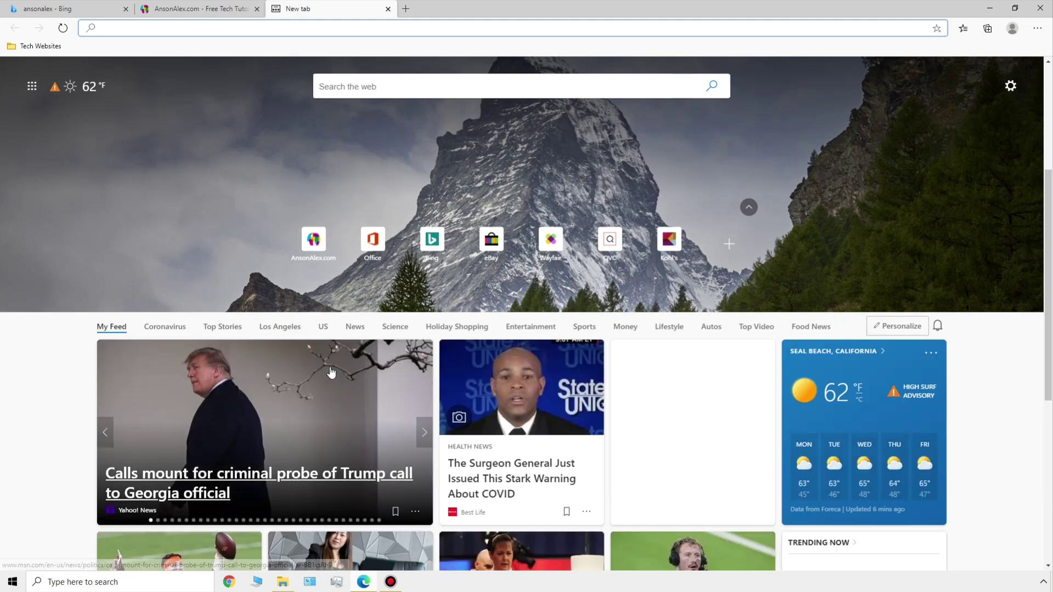
scroll(330, 373, up, 5)
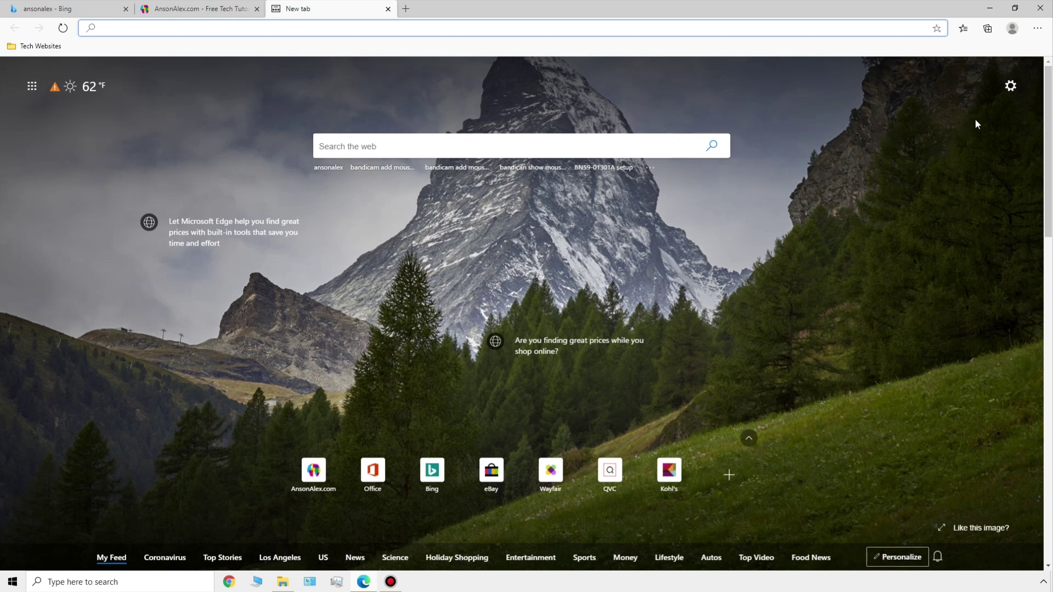
Try the Focused and Informational layouts on the new tab page and return it to Inspirational.
click(1010, 86)
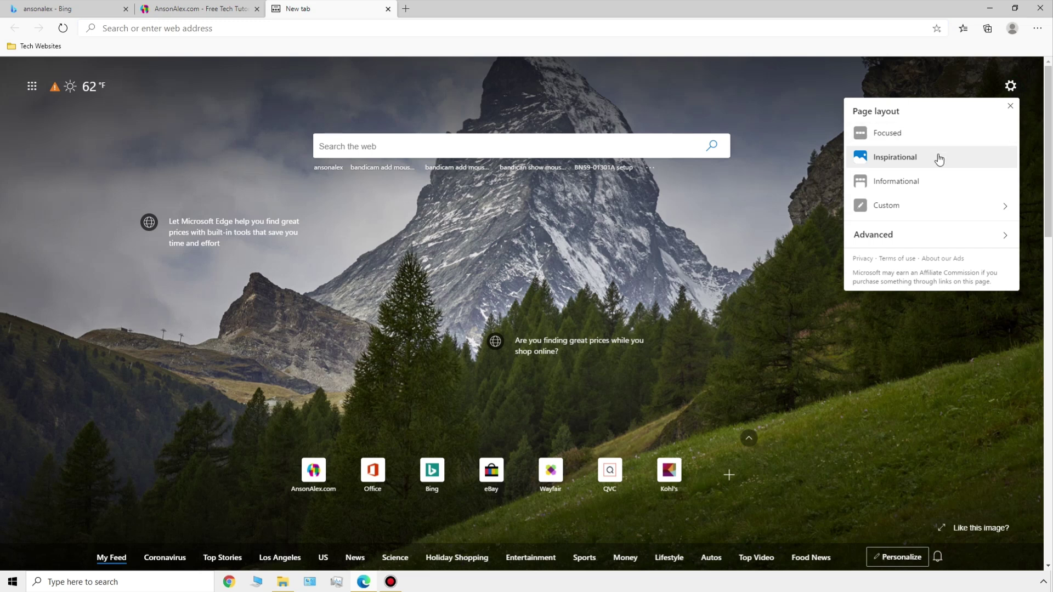
click(933, 135)
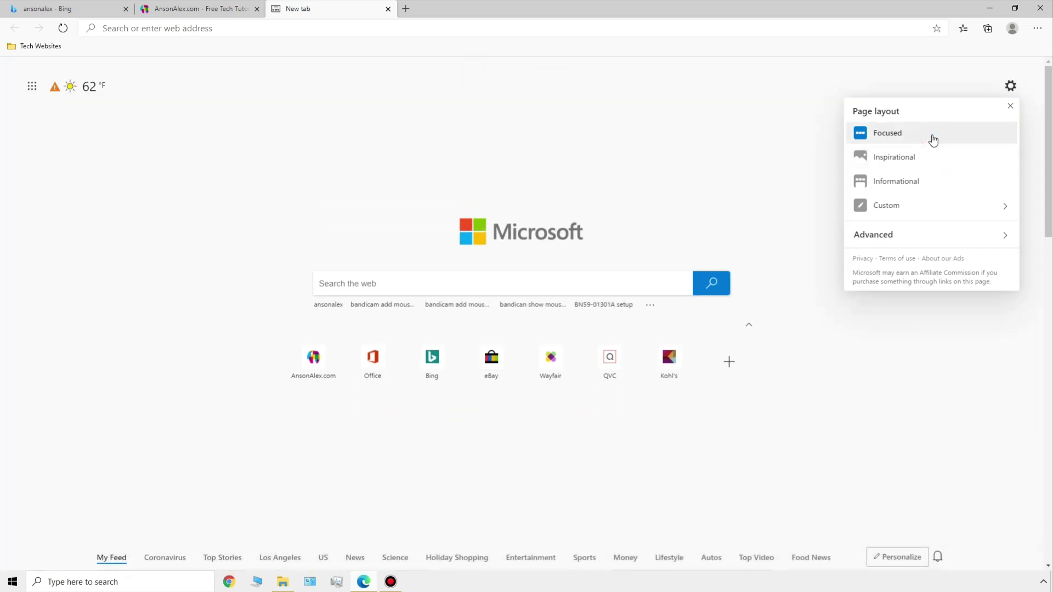
click(944, 185)
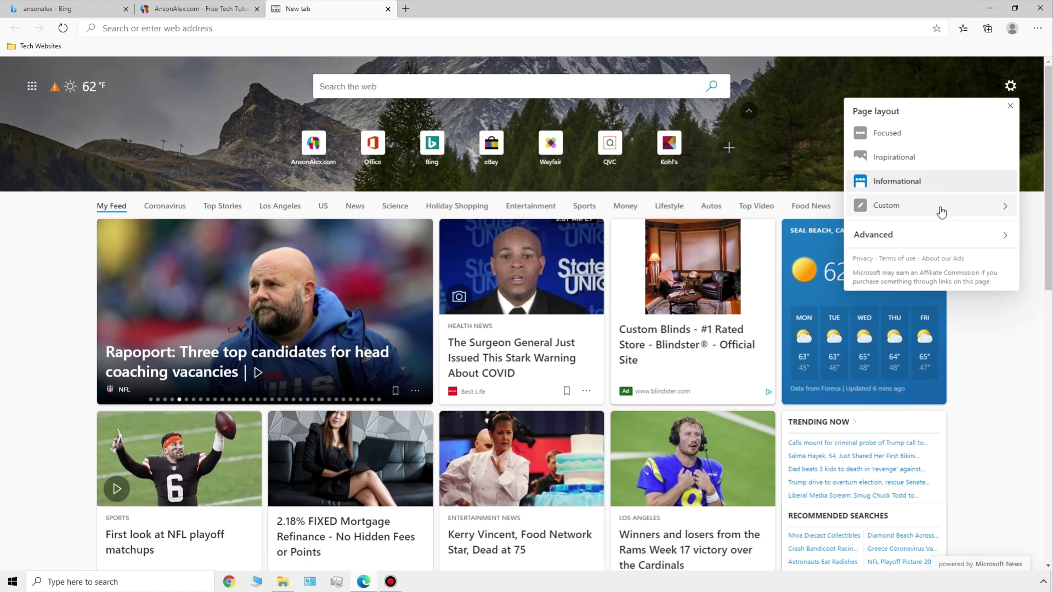
click(923, 159)
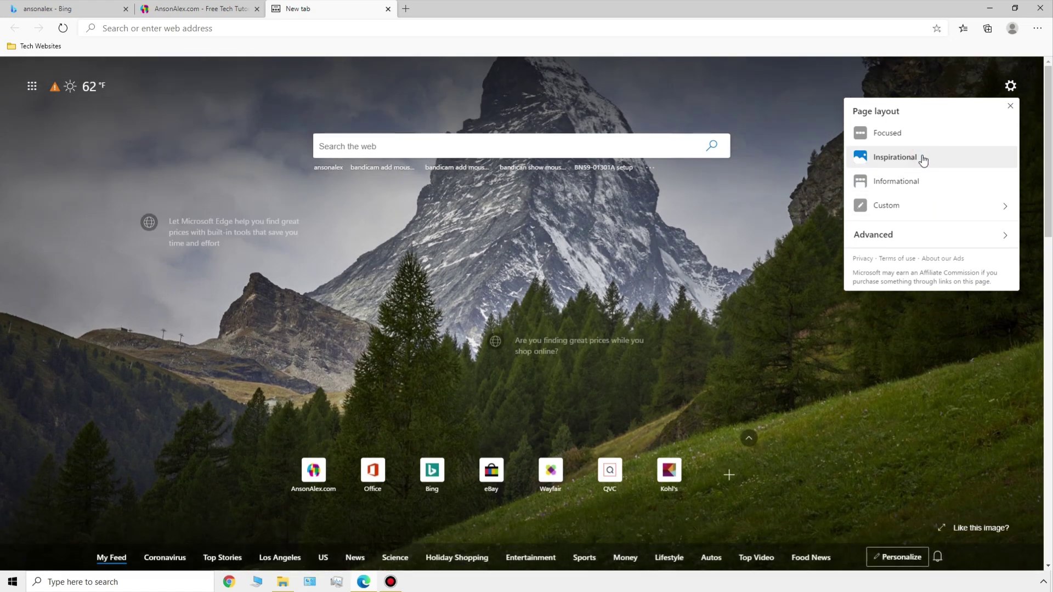
click(781, 225)
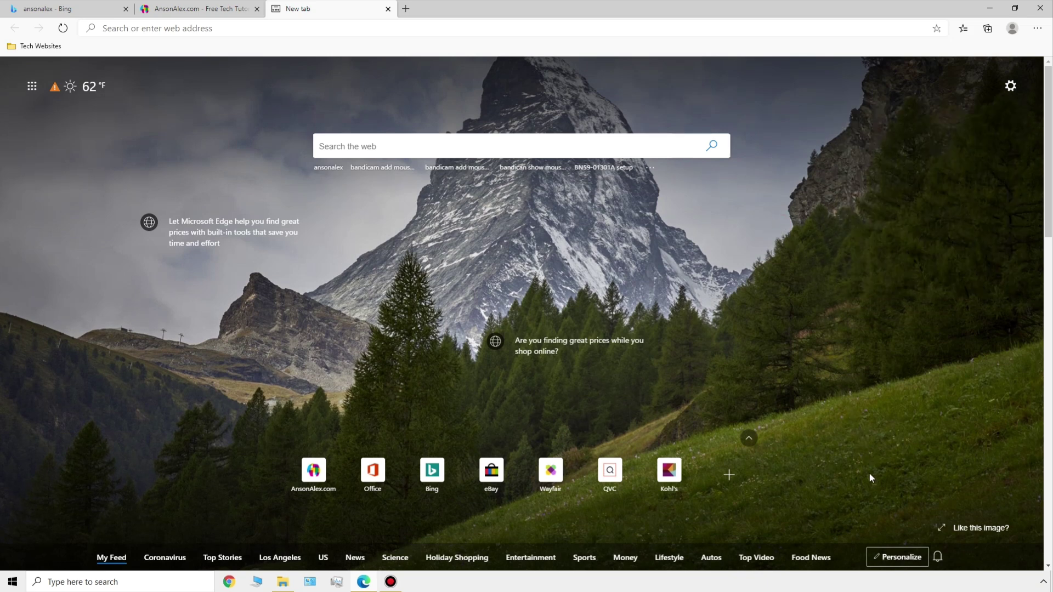
Personalize the new tab page's news feed by unfollowing the News interest.
click(904, 557)
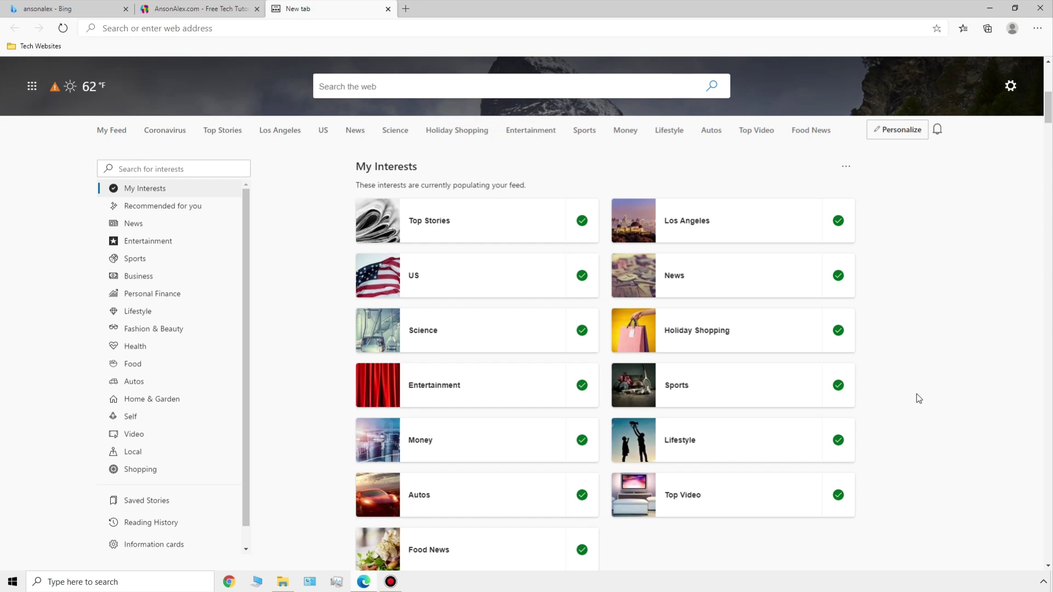
click(838, 276)
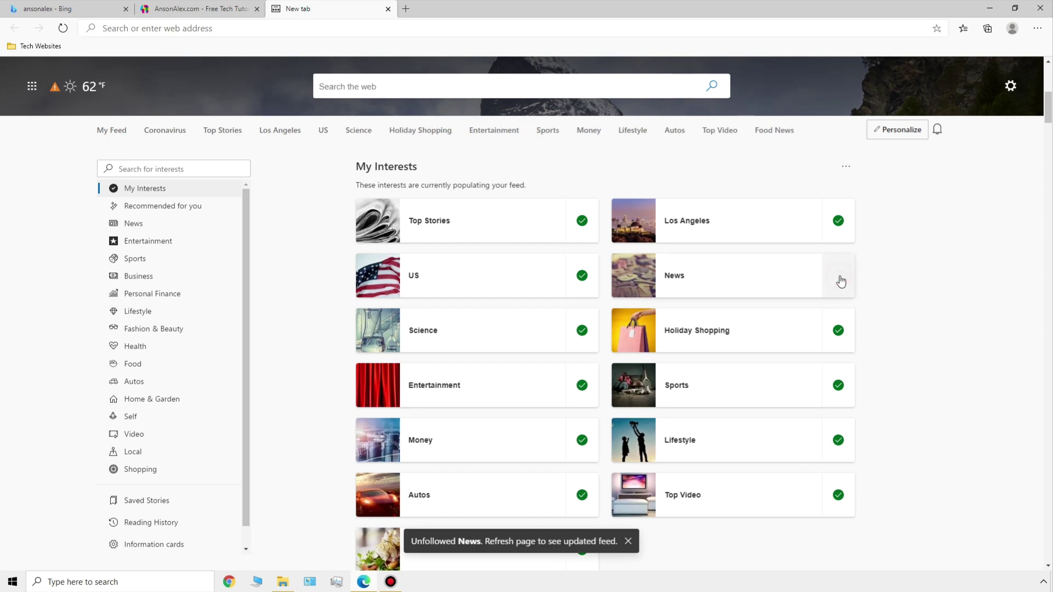
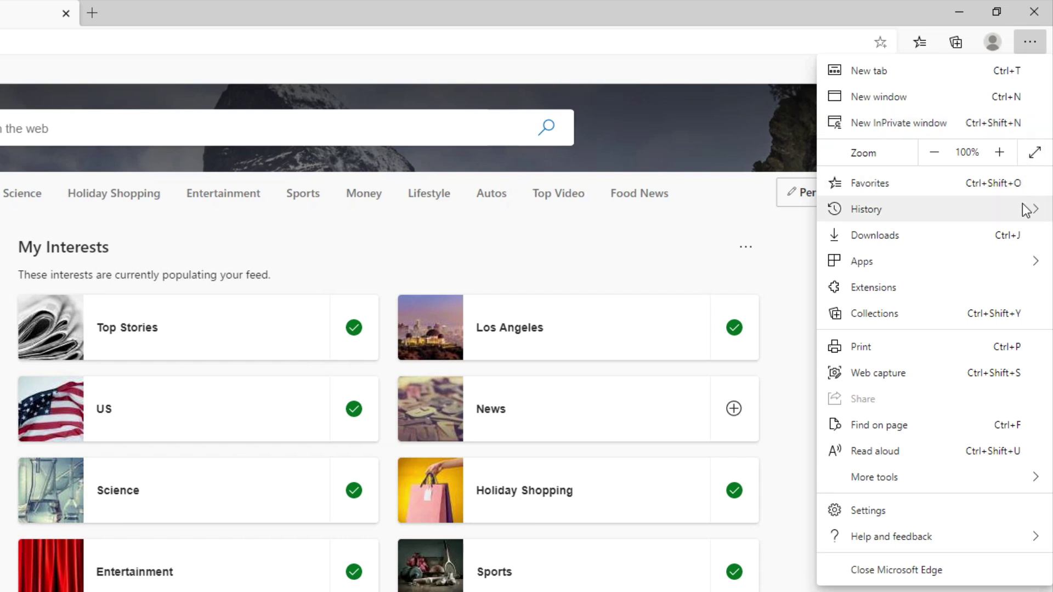
Review the browser's main commands, such as History, Downloads and Read aloud, and open the browser settings.
mouse_move(1026, 210)
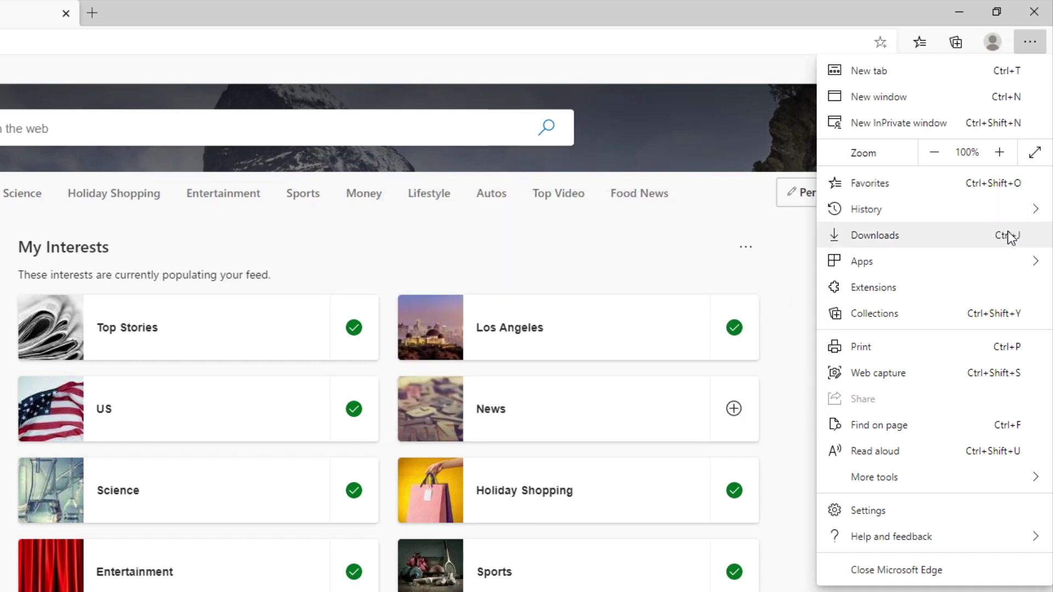
mouse_move(1004, 265)
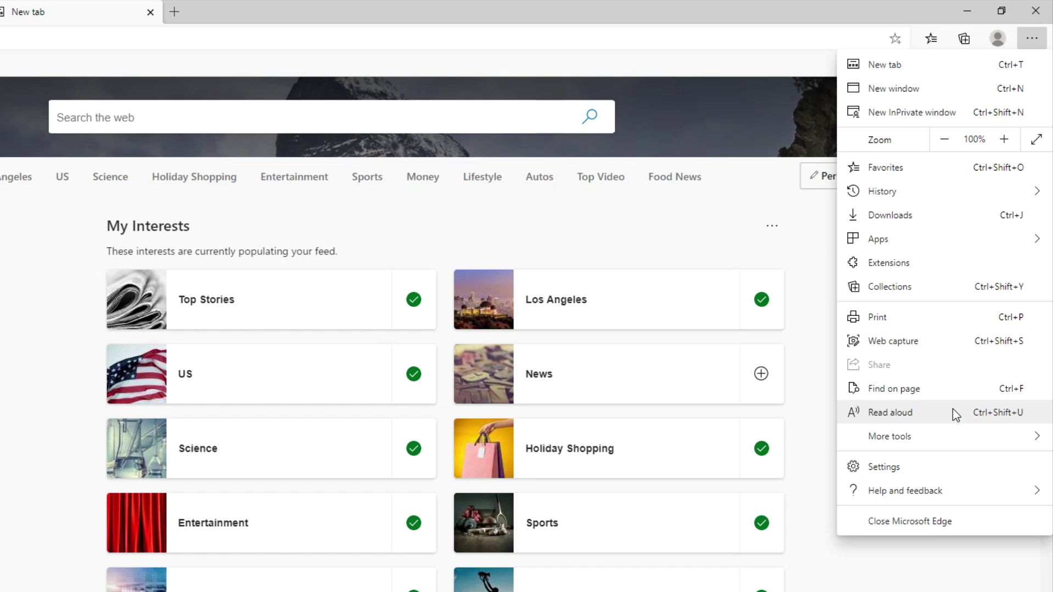
mouse_move(952, 429)
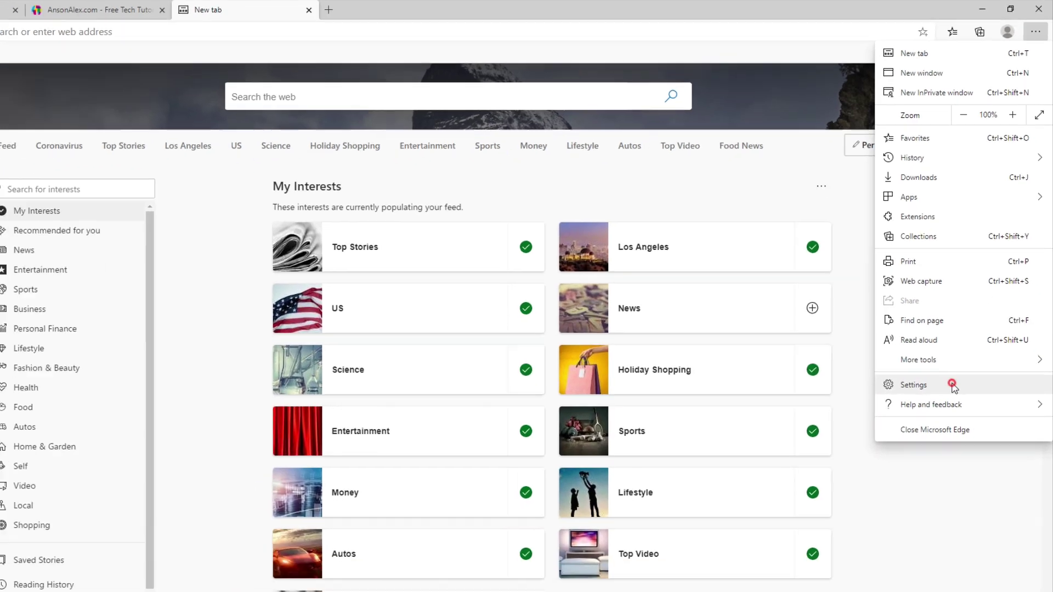
click(932, 467)
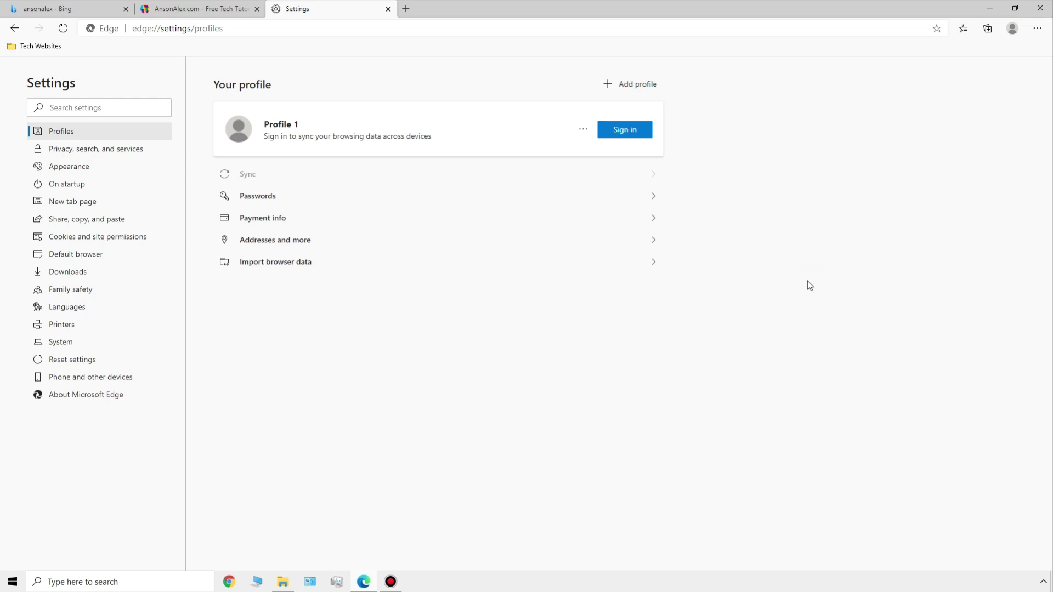
Check the profile sign-in options again and open the Privacy, search, and services settings.
click(1014, 29)
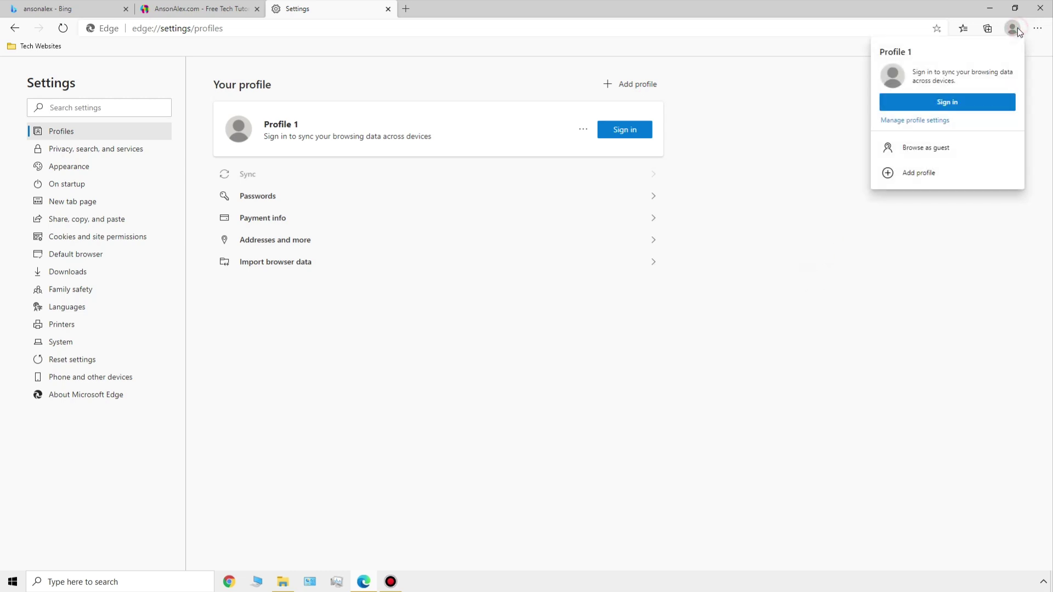
click(717, 161)
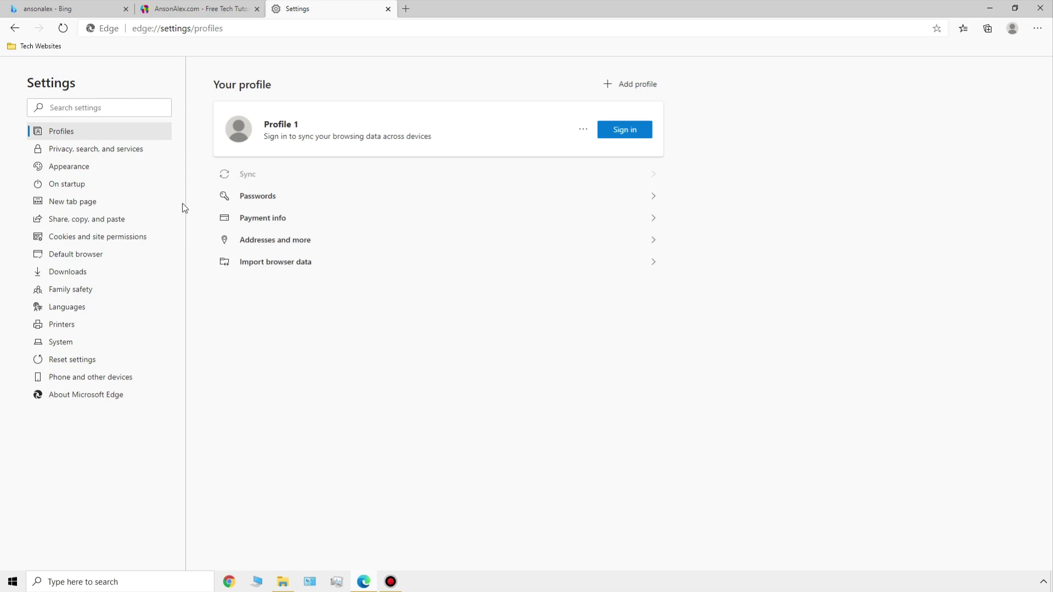
click(109, 150)
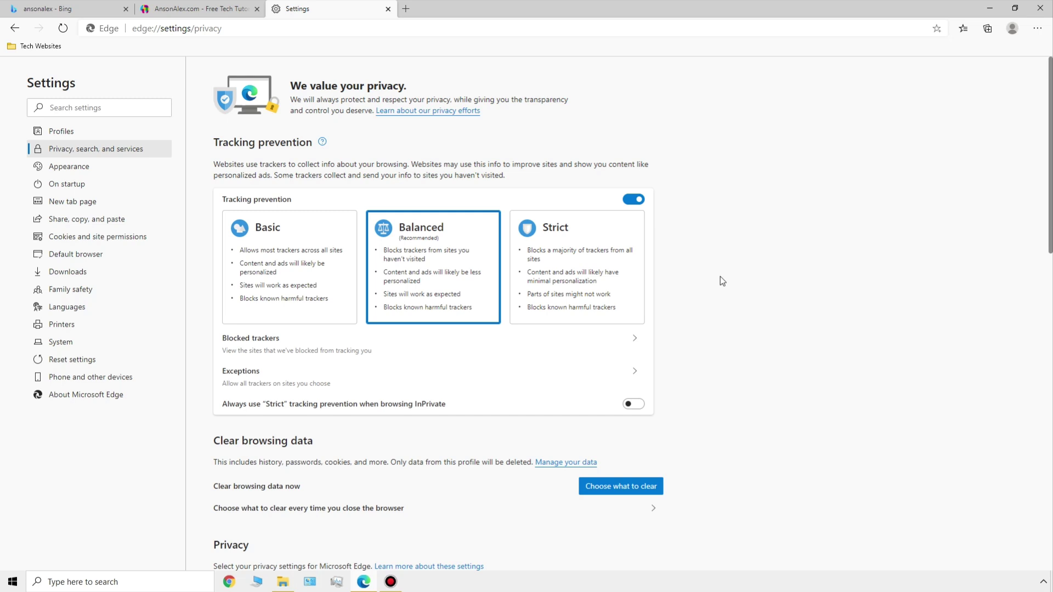
Try clearing the browsing data with the time range set to All time, cancelling before anything is cleared.
scroll(722, 281, down, 4)
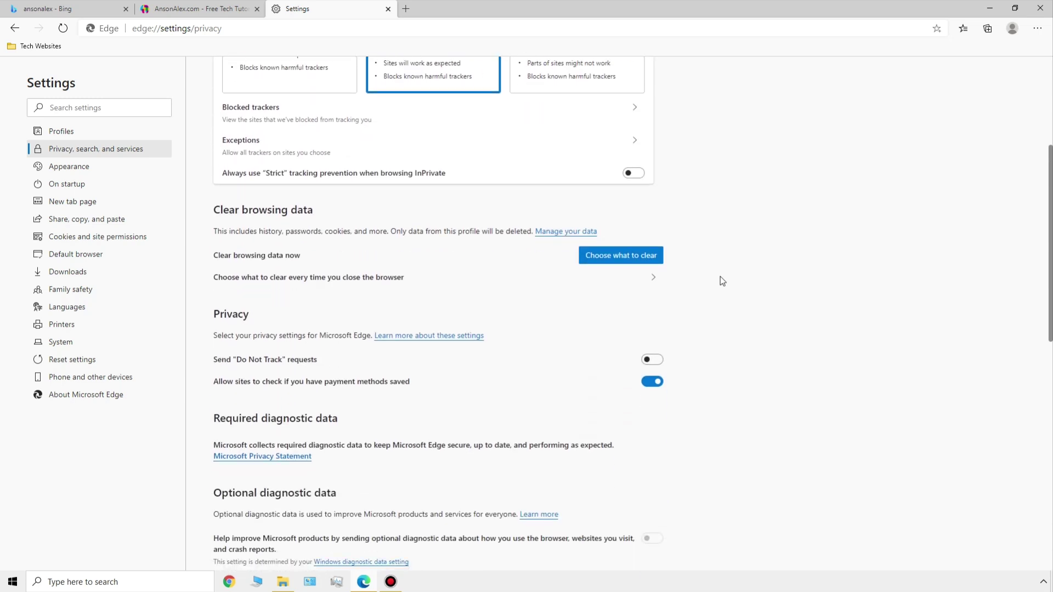
click(649, 258)
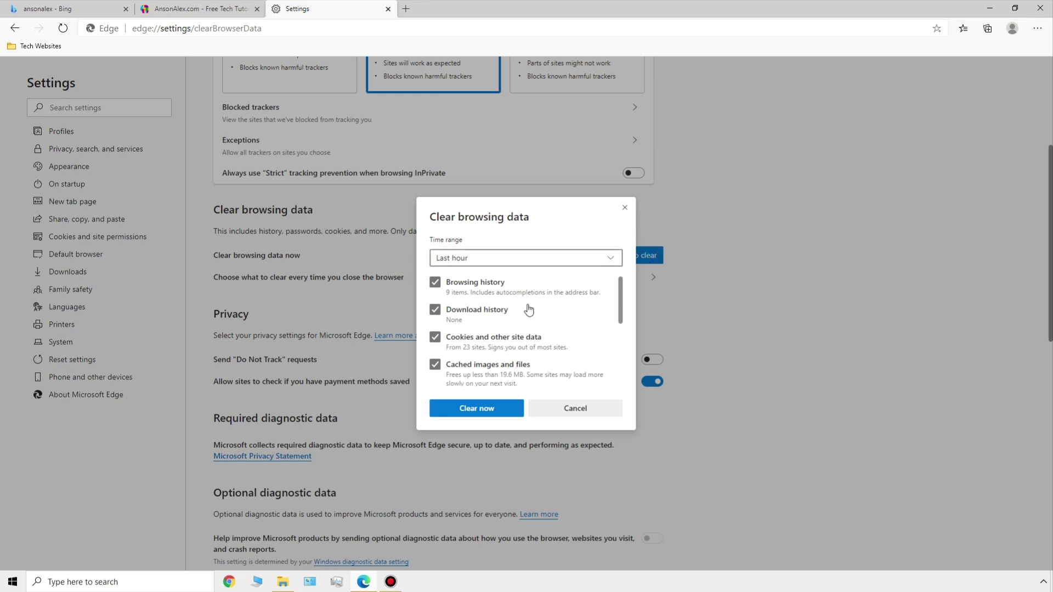
click(546, 260)
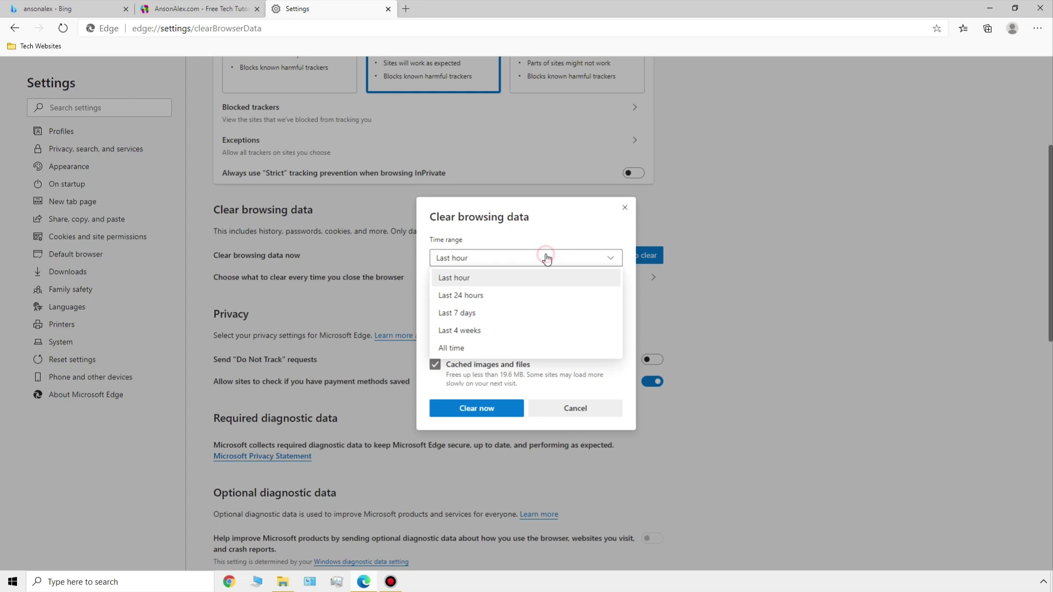
click(540, 350)
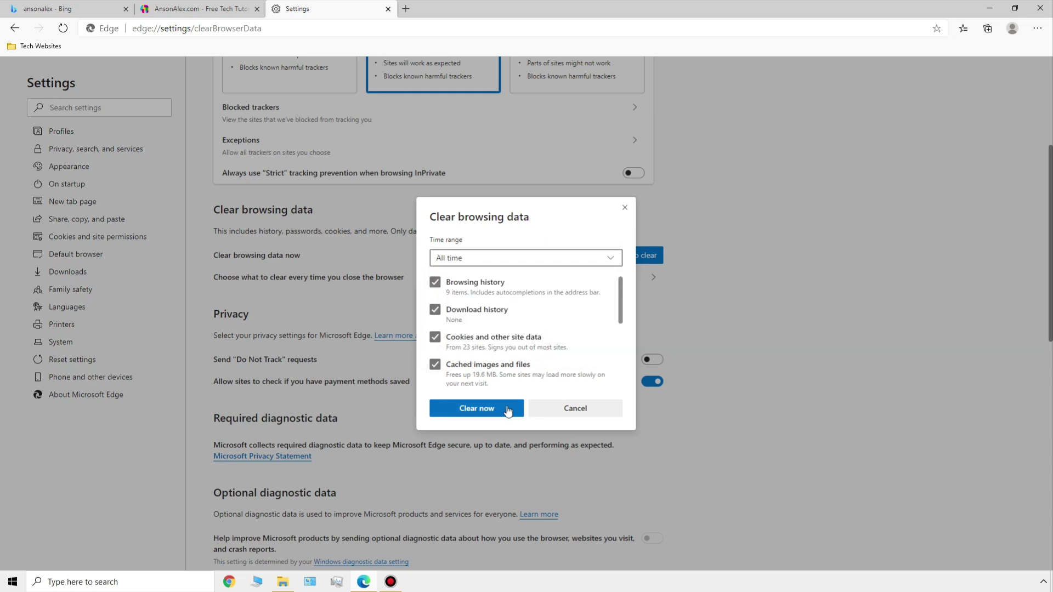
click(576, 409)
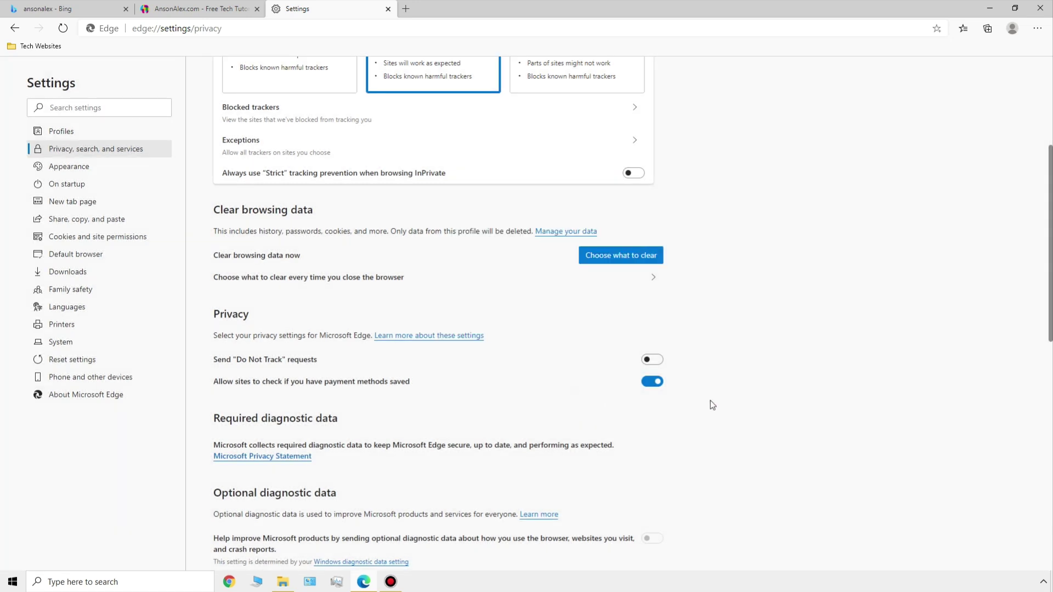
Make Google the default search engine for the address bar in the search engine management settings.
scroll(724, 380, down, 6)
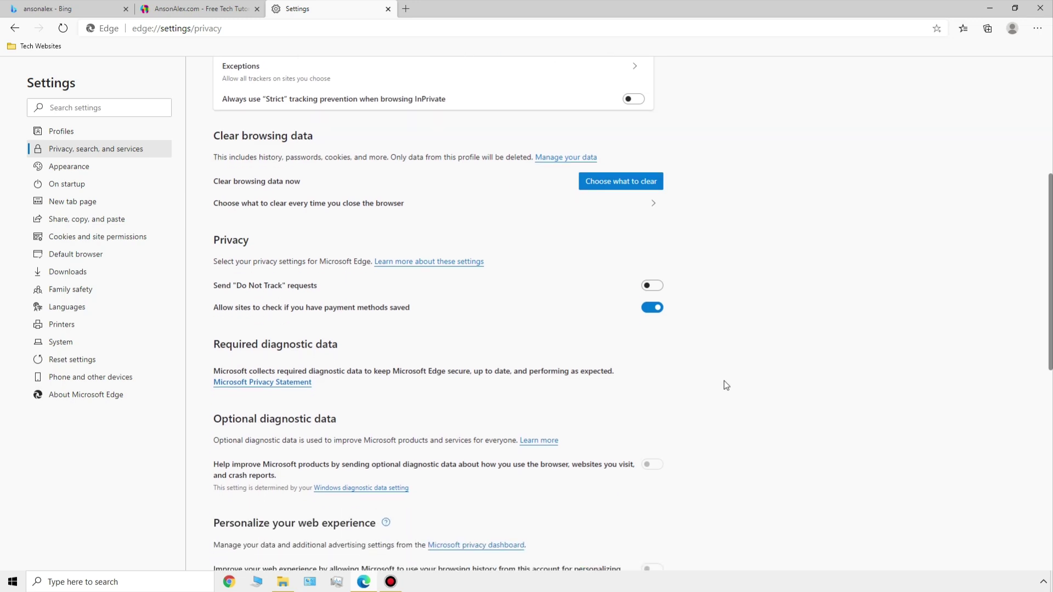
scroll(725, 377, down, 5)
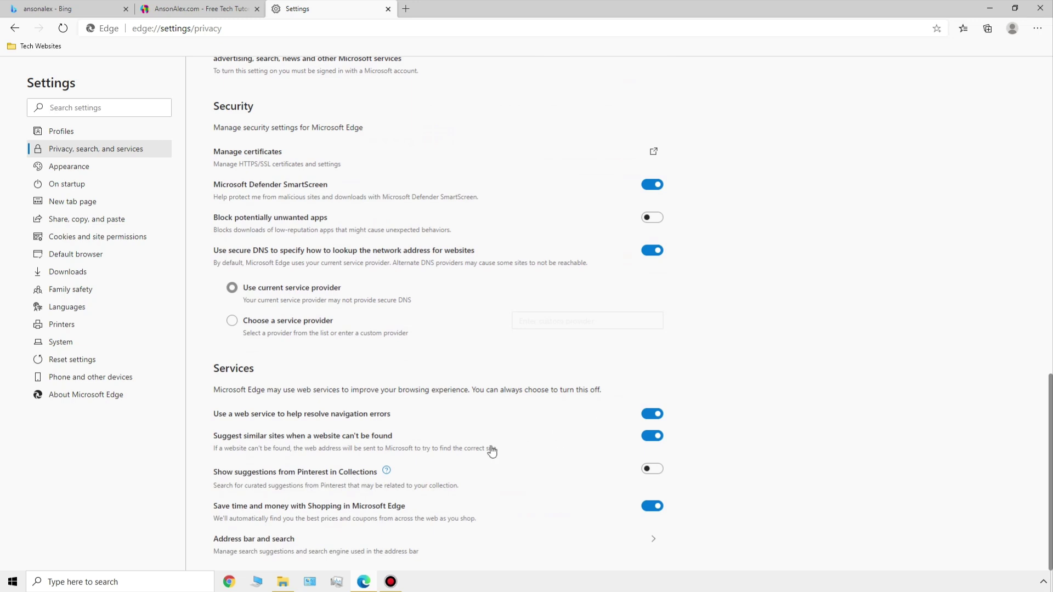
click(305, 550)
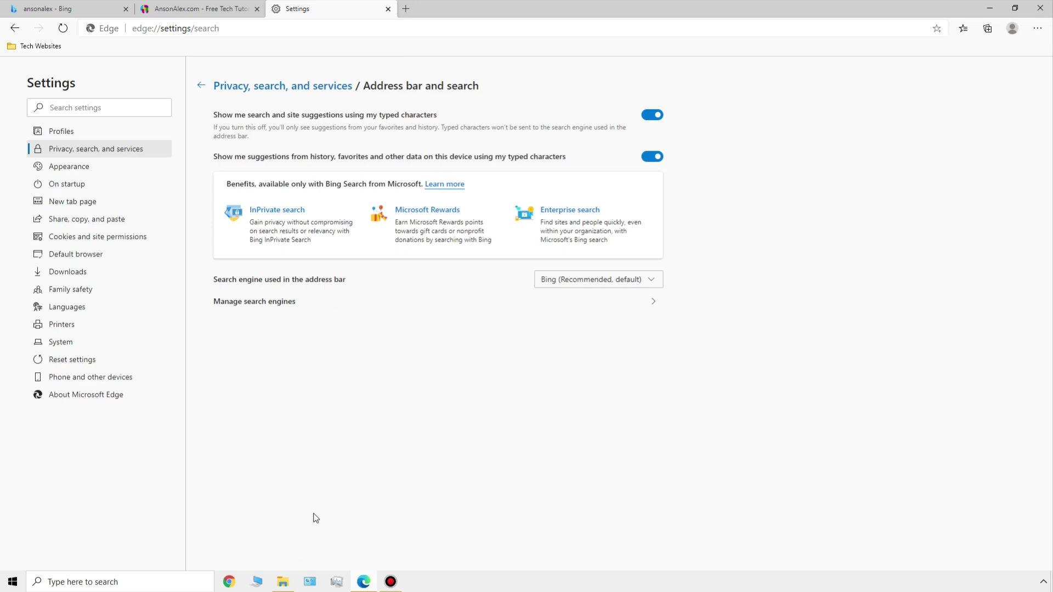
click(340, 308)
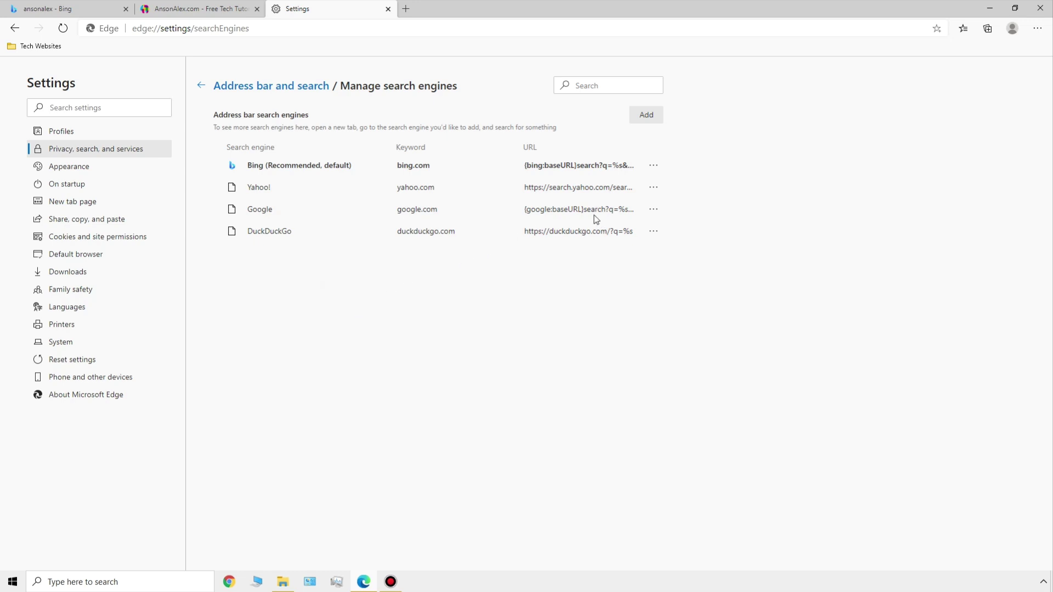
click(654, 210)
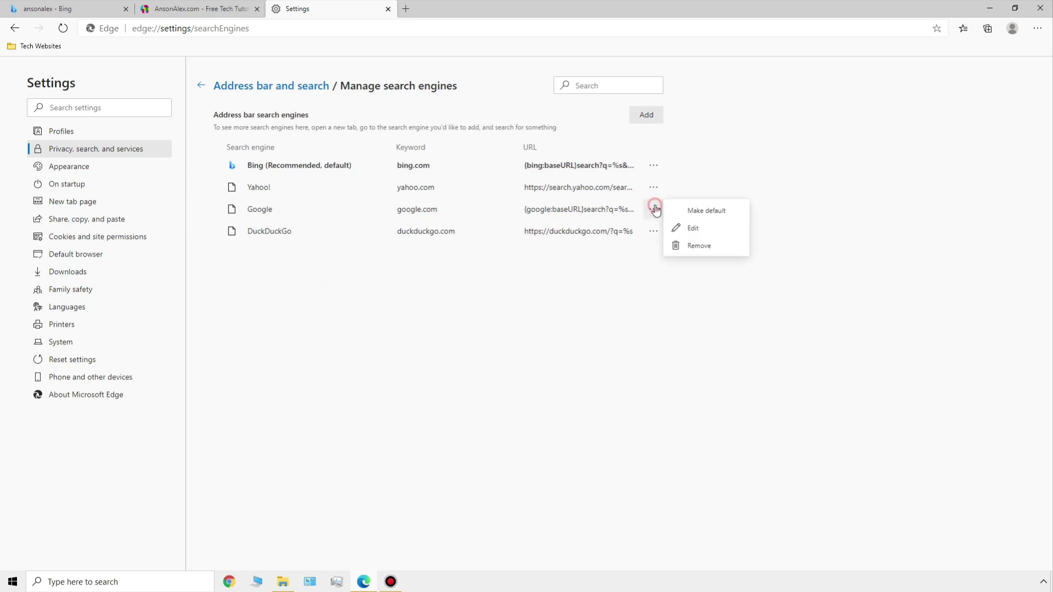
click(706, 213)
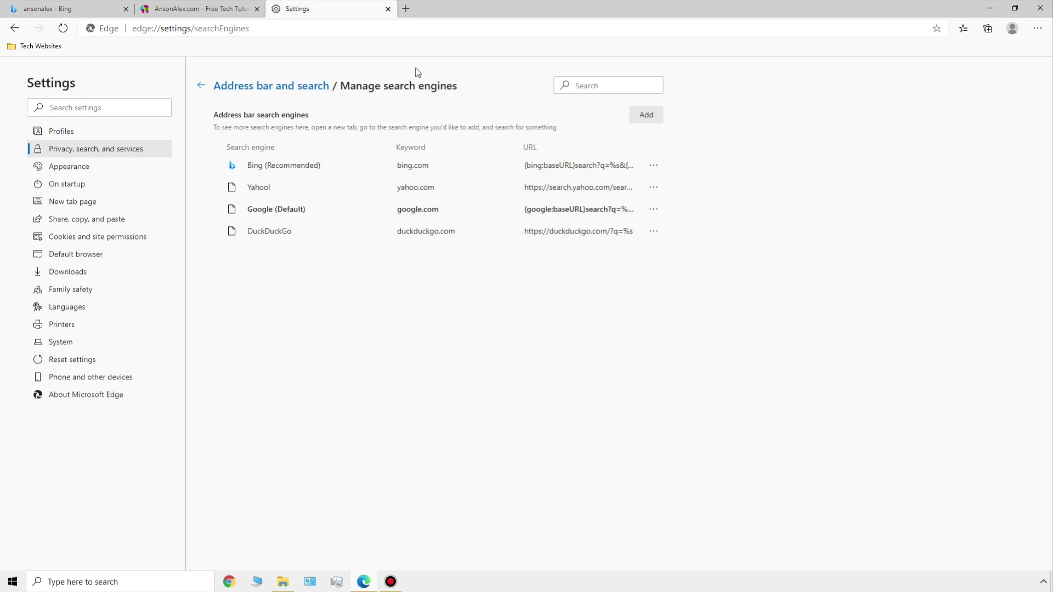
Search for "ansonalex" from the address bar of a new tab to test the default search engine.
click(406, 8)
text(ansonalex)
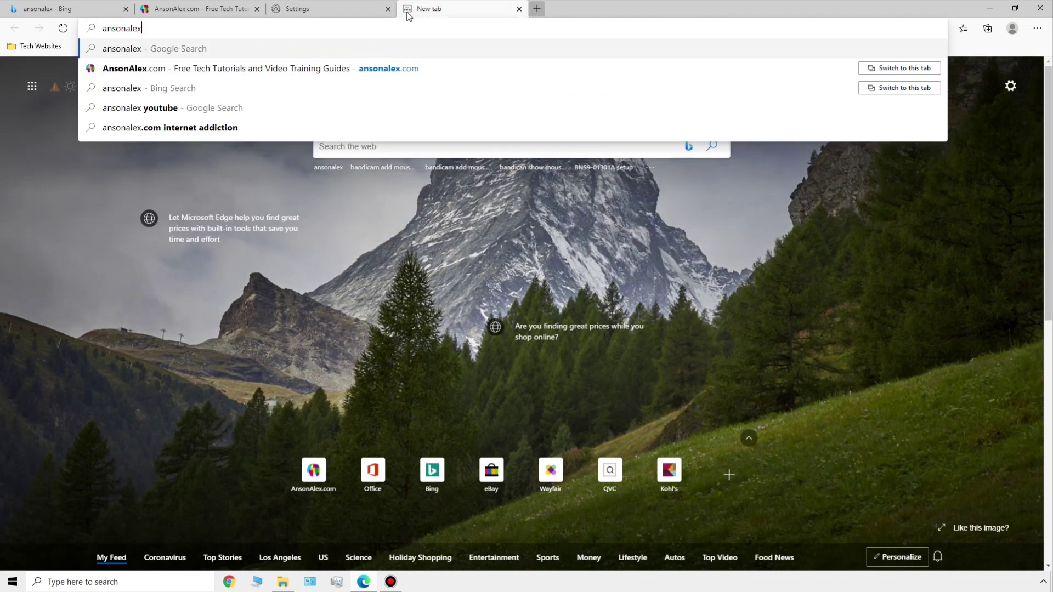
key(Return)
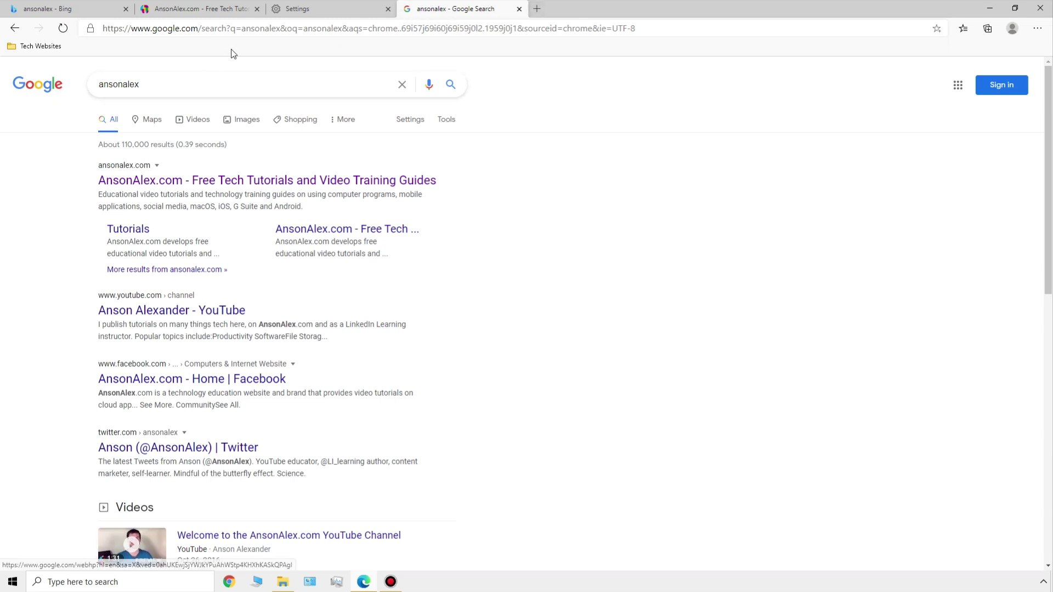
In the Appearance settings, show the home button and enter ansonalex.com as the home page URL.
click(295, 14)
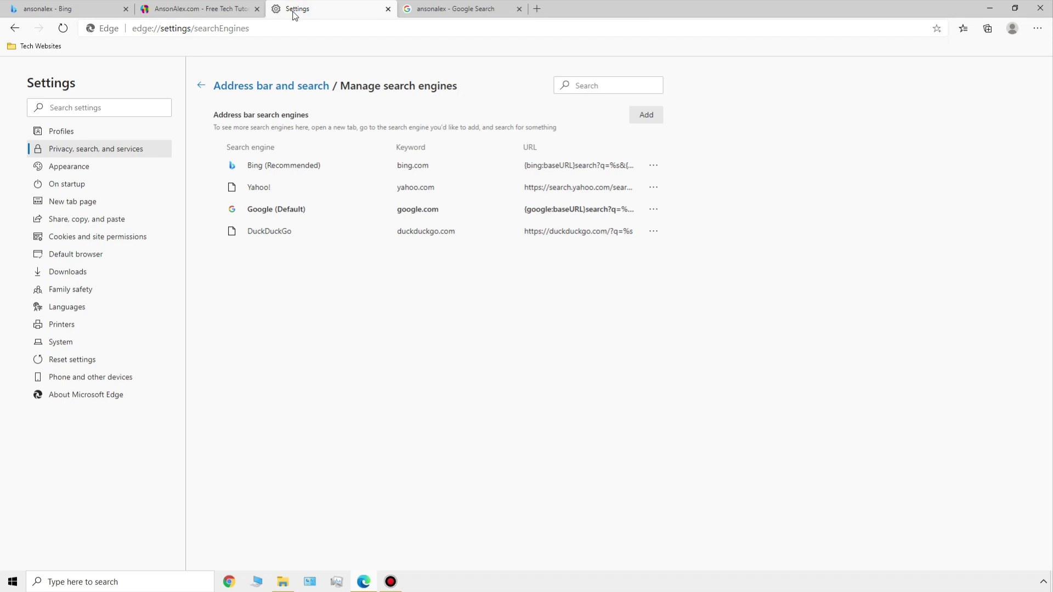
click(91, 171)
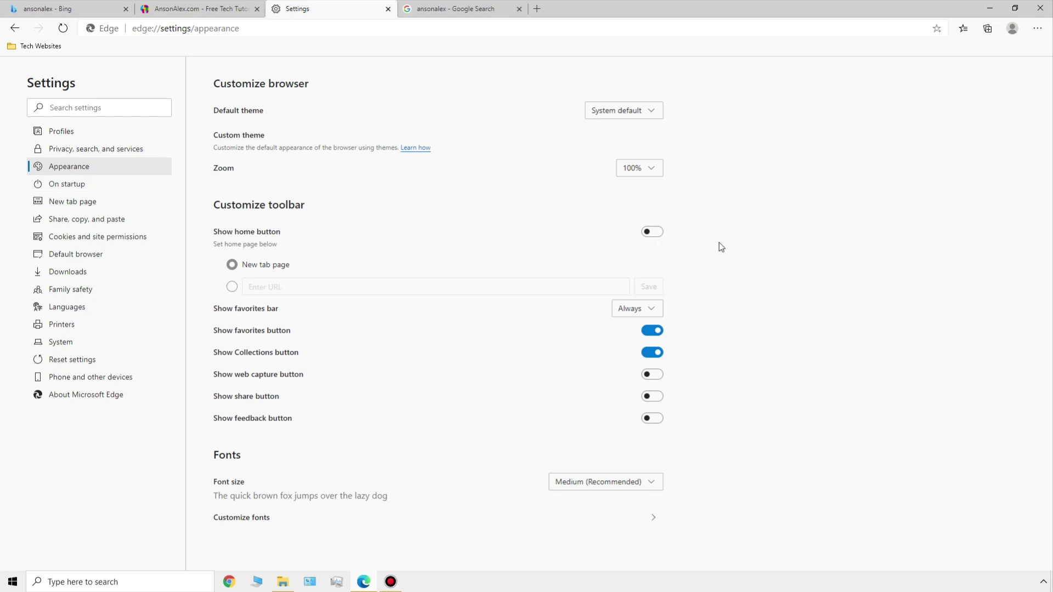
click(651, 234)
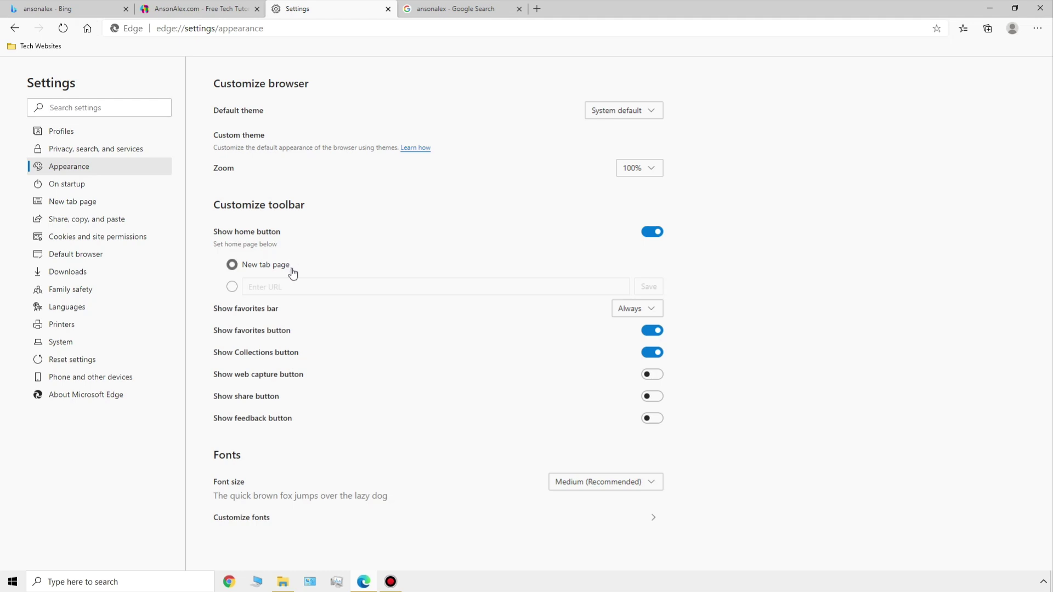
click(232, 286)
click(282, 286)
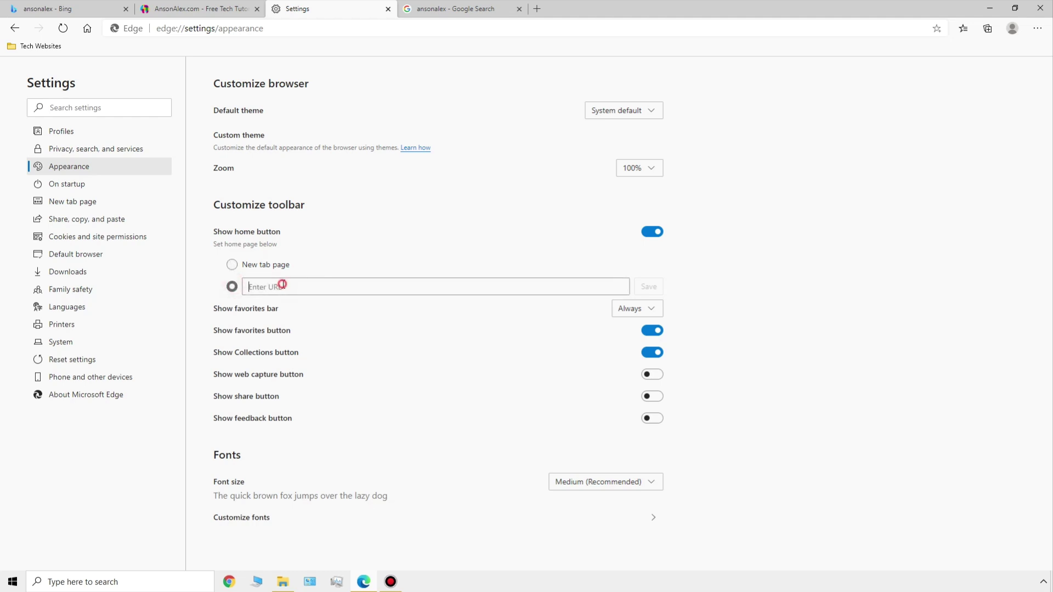
text(ansonalex.cokm)
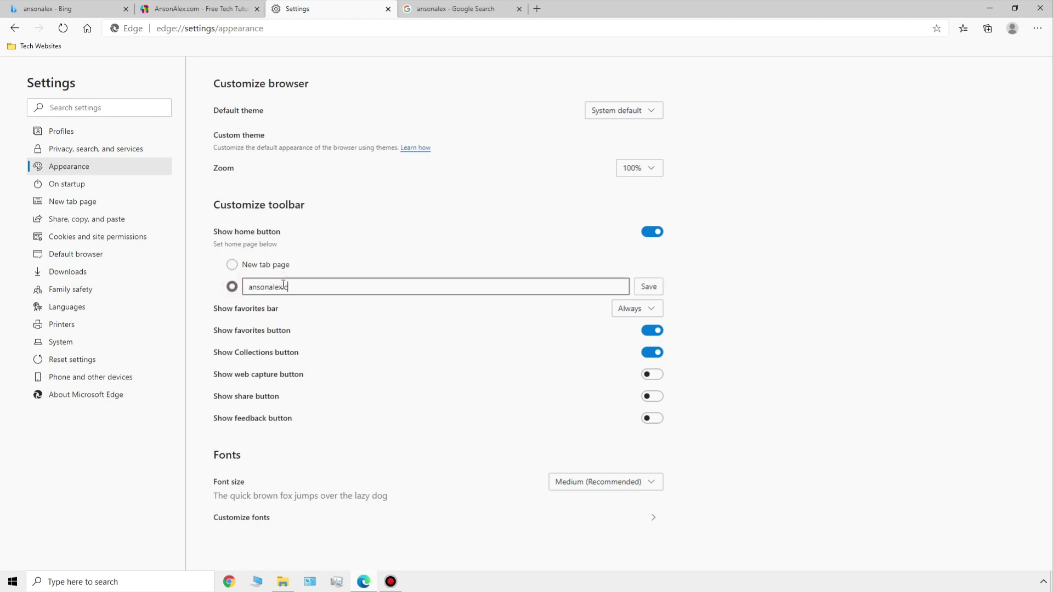
key(BackSpace)
key(BackSpace)
text(m)
click(375, 256)
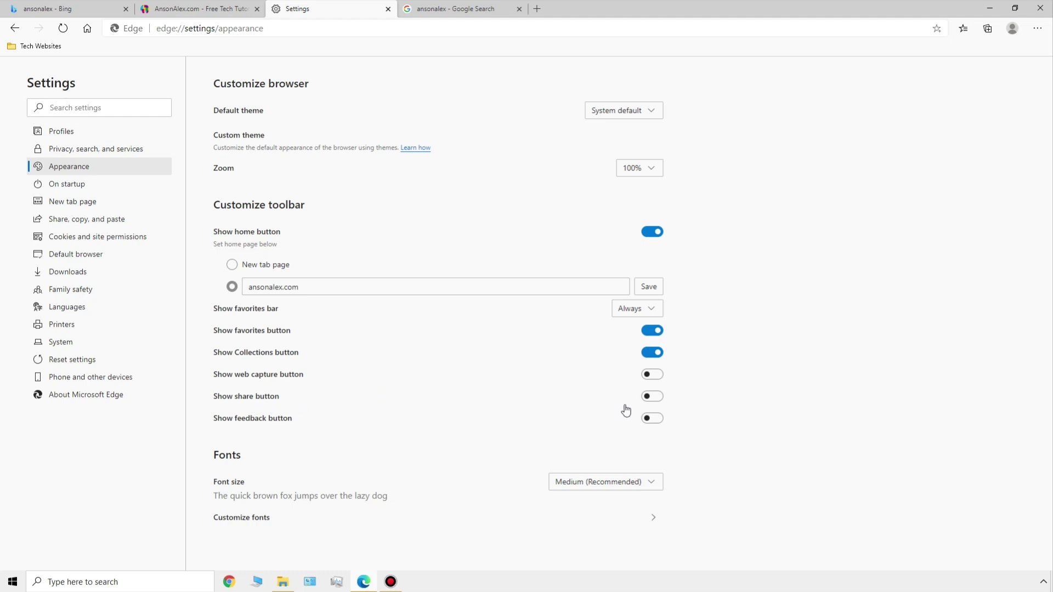
Show the share button on the toolbar and set the browser to continue where you left off on startup.
click(650, 396)
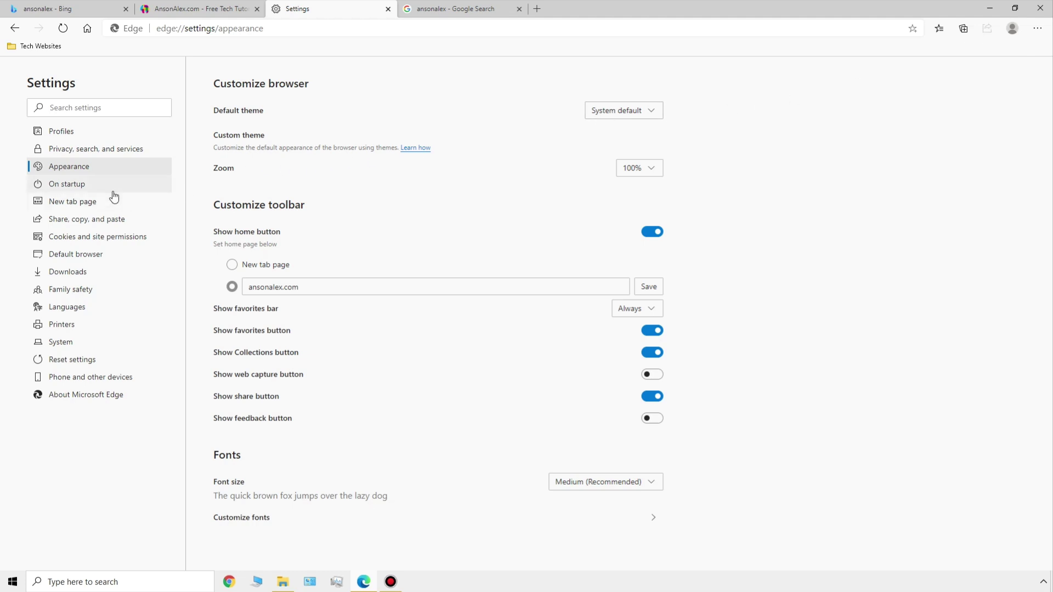
click(97, 185)
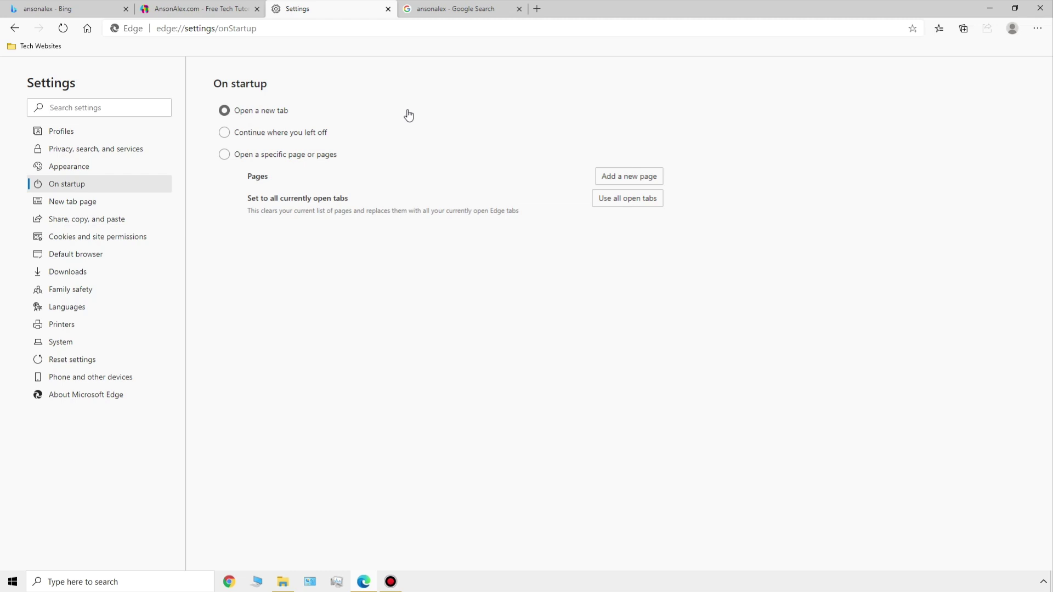
click(225, 133)
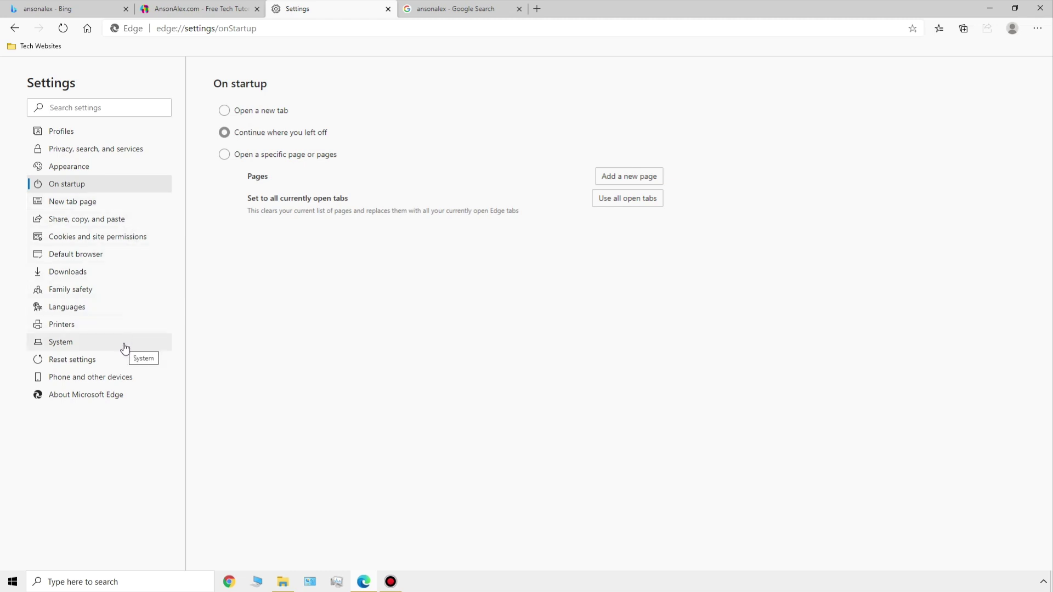
Review the Phone and other devices setup instructions and check the browser version under About Microsoft Edge.
click(126, 378)
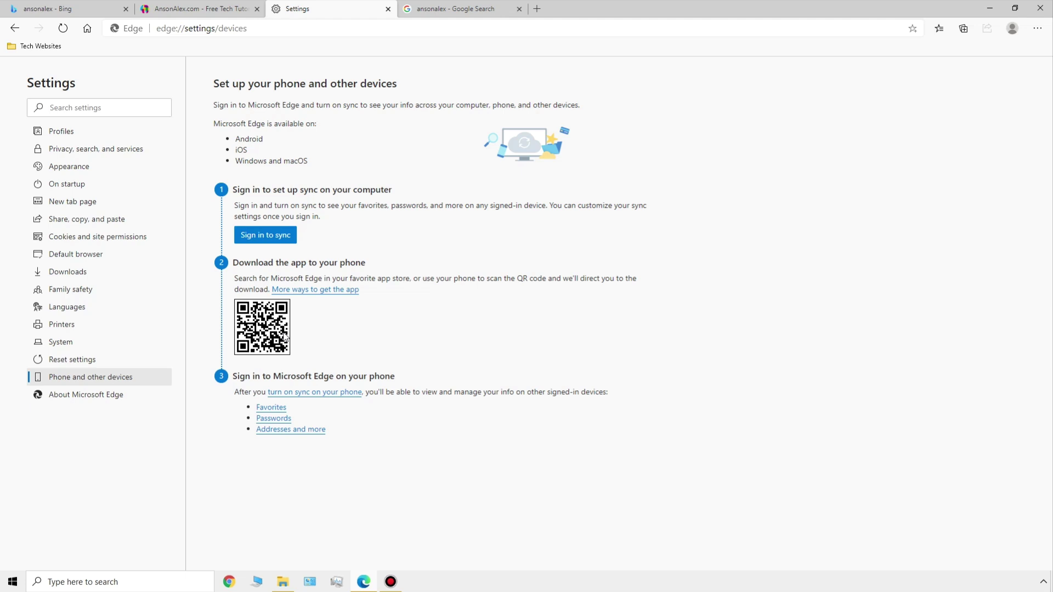
click(132, 398)
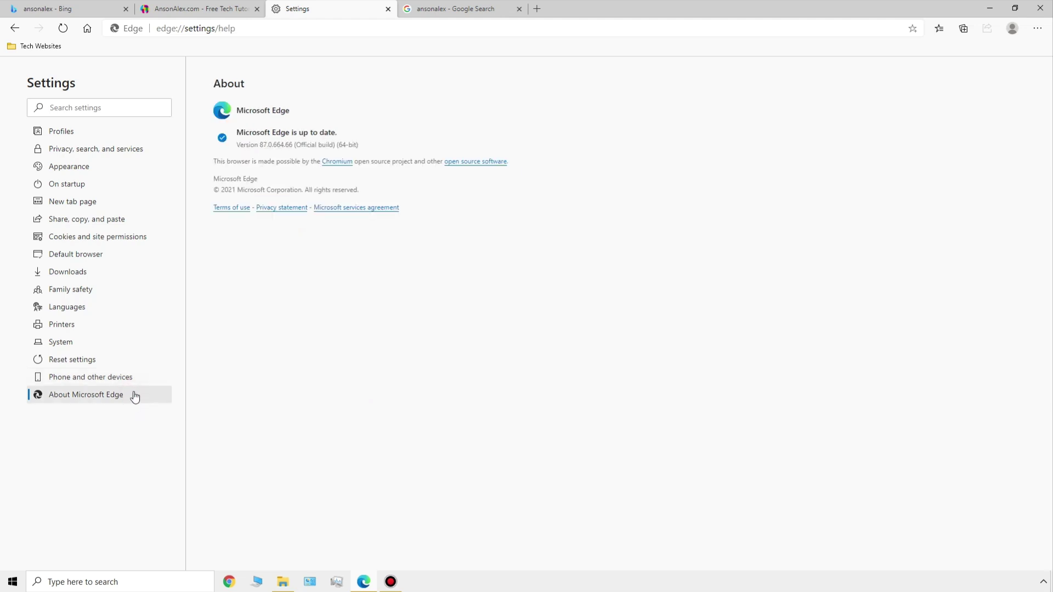